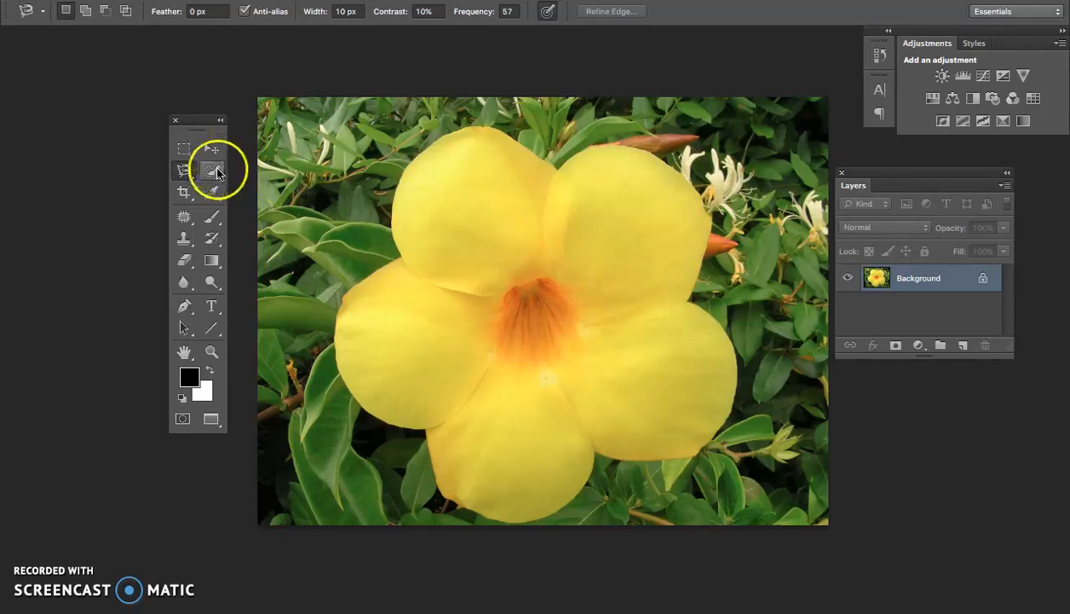
- Activate the Quick Selection tool and rearrange the floating Tools and Layers panels around the flower photo
click(215, 170)
drag(200, 121, 203, 95)
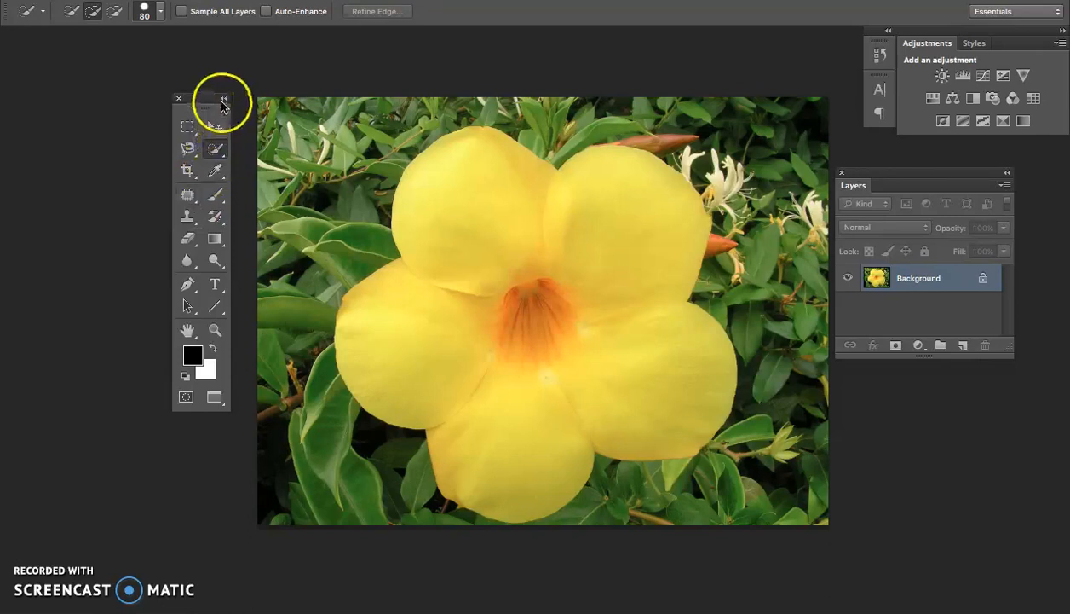
click(223, 102)
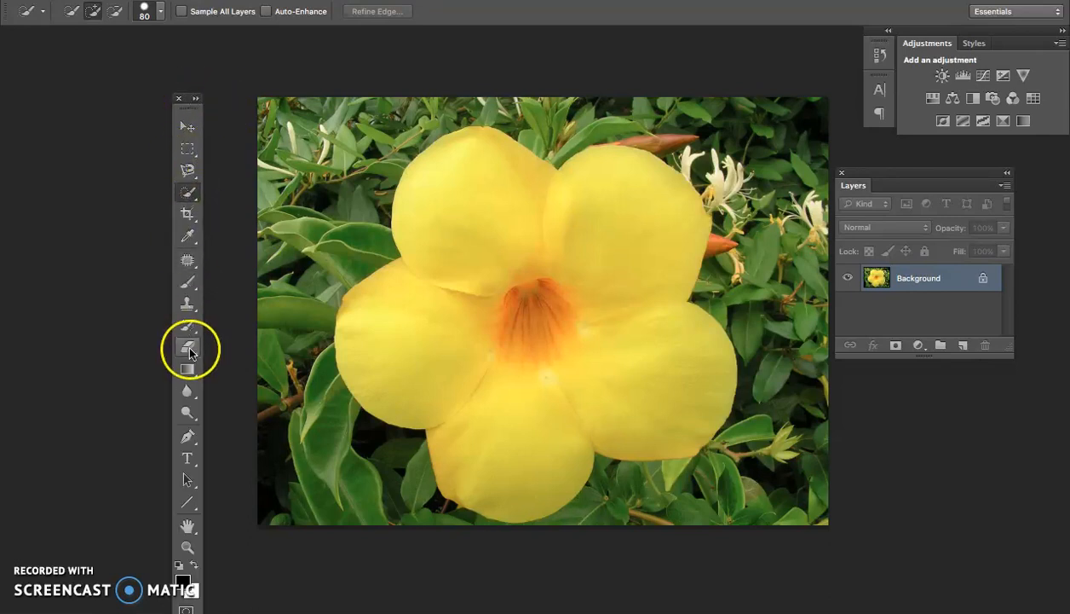
click(198, 100)
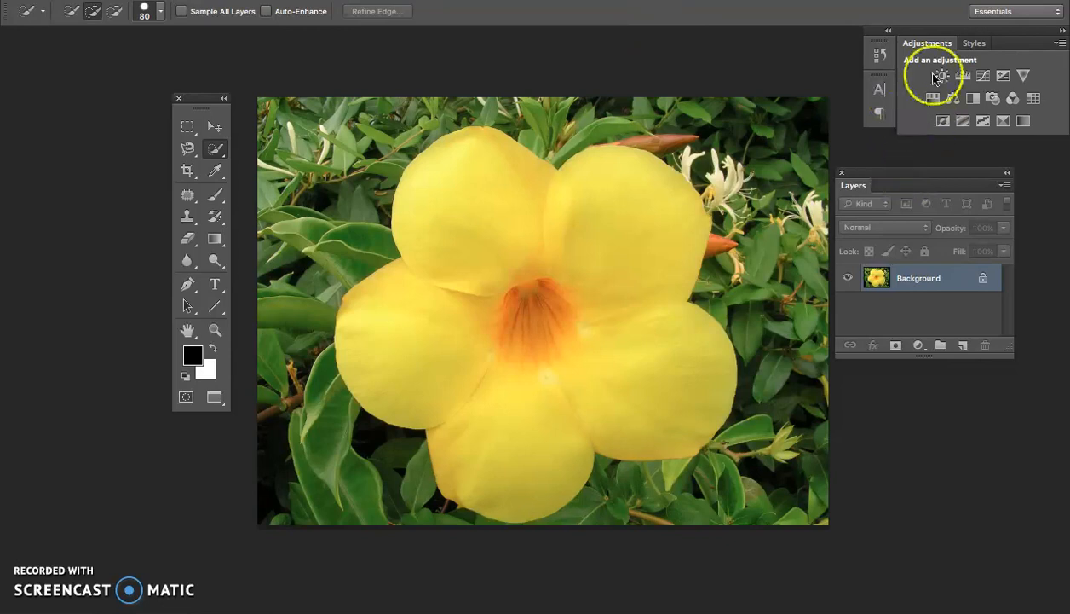
mouse_move(904, 175)
mouse_down()
mouse_move(934, 165)
mouse_move(923, 172)
mouse_up()
click(860, 179)
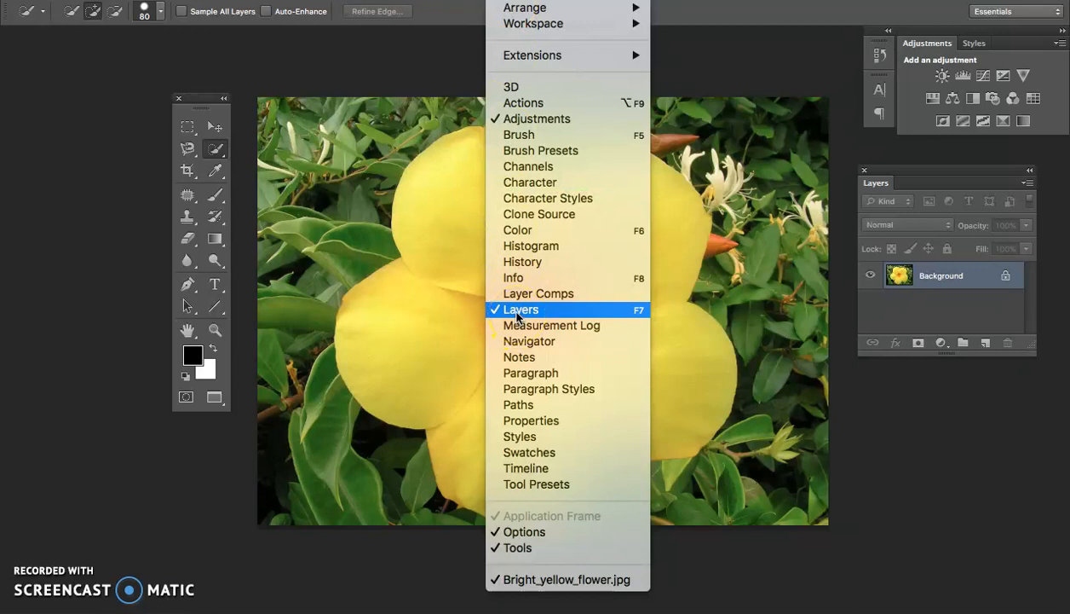
click(324, 63)
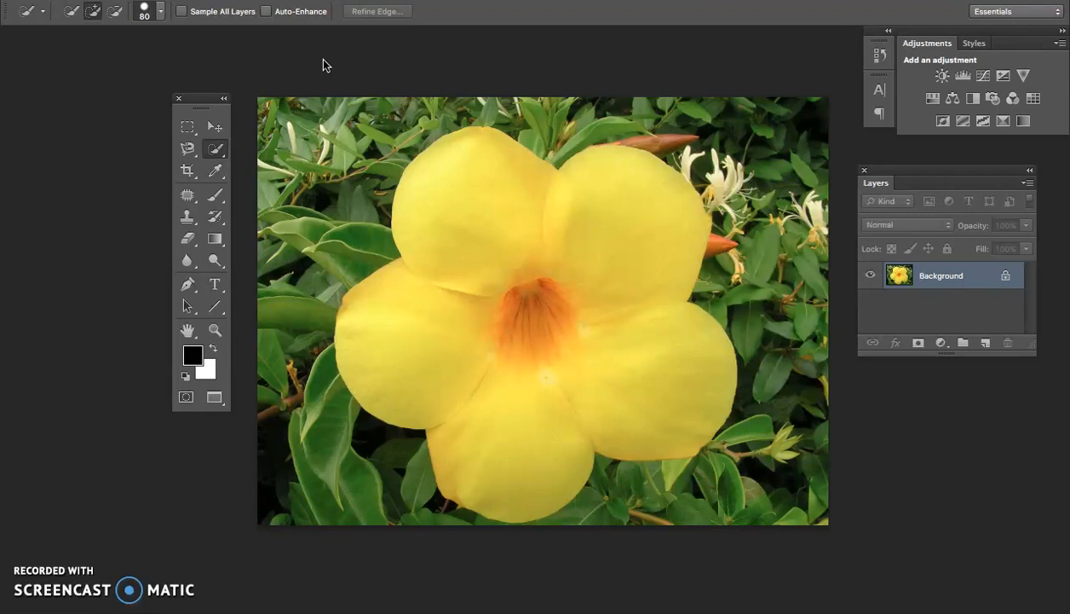
- Start a small selection on the flower's upper-left petal with the Quick Selection tool
click(220, 152)
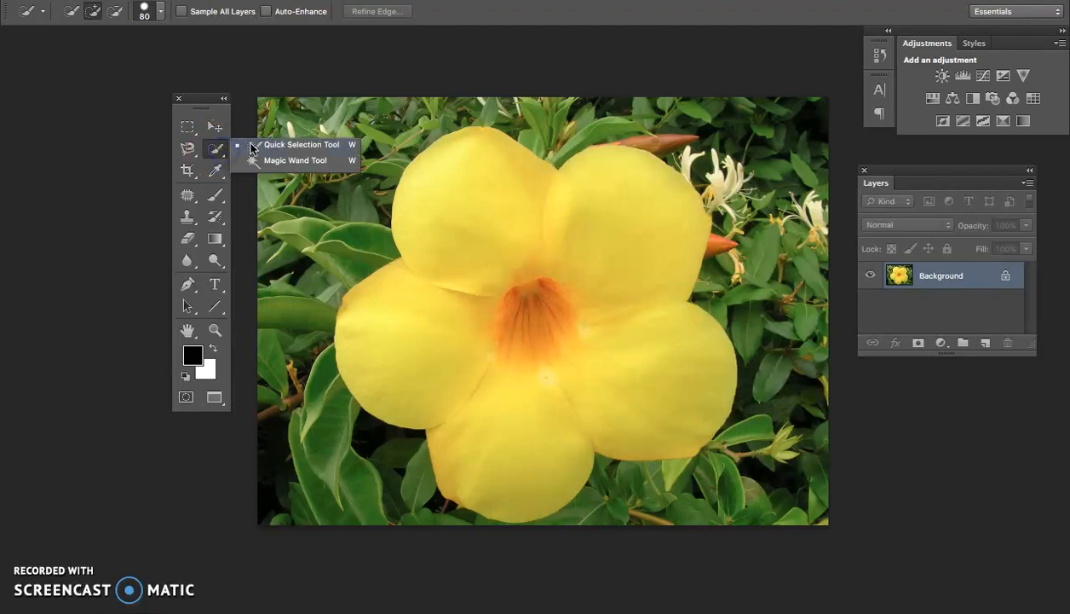
click(260, 149)
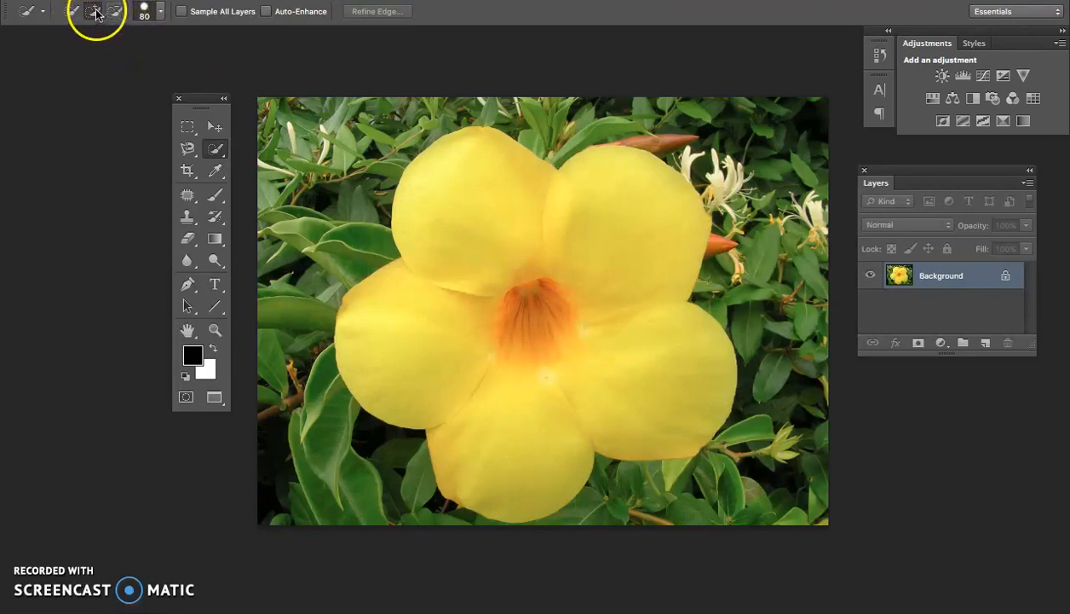
click(467, 181)
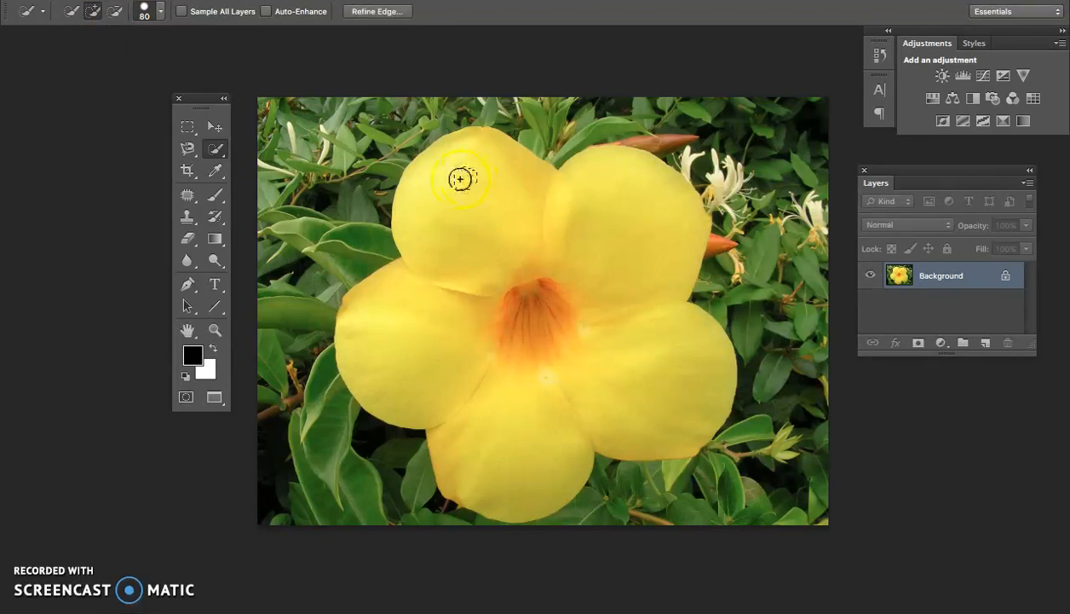
click(489, 233)
mouse_move(488, 233)
mouse_down()
mouse_move(490, 206)
mouse_move(471, 180)
mouse_up()
click(461, 178)
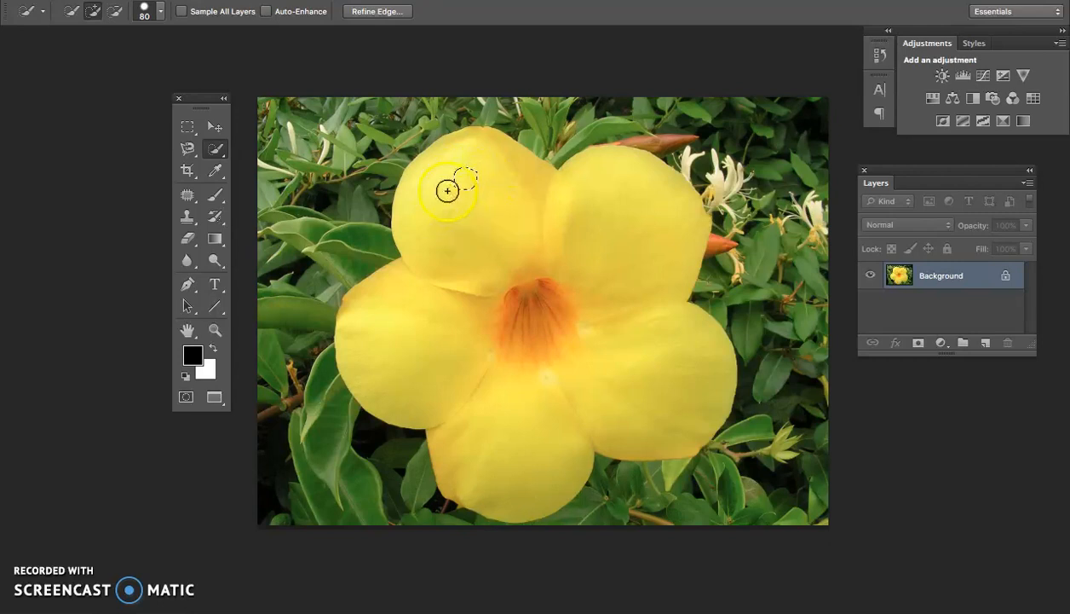
click(452, 211)
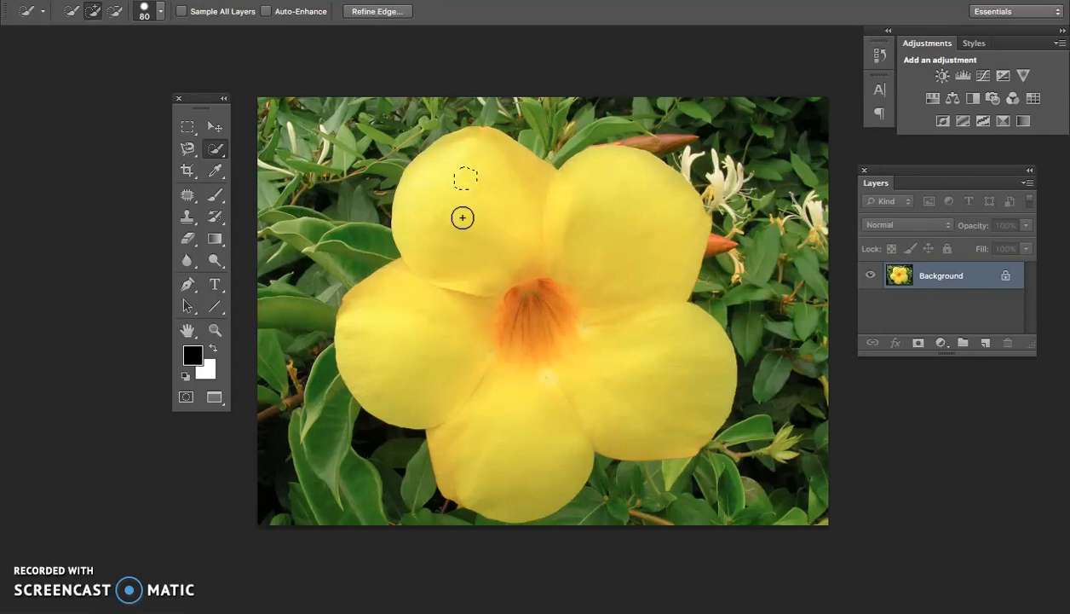
- Enlarge the selection brush to 400 and select the whole upper-left petal
key(bracketright)
key(bracketright)
key(bracketright)
key(bracketright)
key(bracketright)
key(bracketright)
key(bracketleft)
key(bracketleft)
key(bracketright)
key(bracketright)
key(bracketright)
key(bracketright)
key(bracketright)
key(bracketright)
key(bracketright)
key(bracketright)
click(476, 205)
mouse_move(477, 205)
mouse_down()
mouse_move(461, 187)
mouse_move(458, 257)
mouse_move(508, 277)
mouse_move(505, 218)
mouse_up()
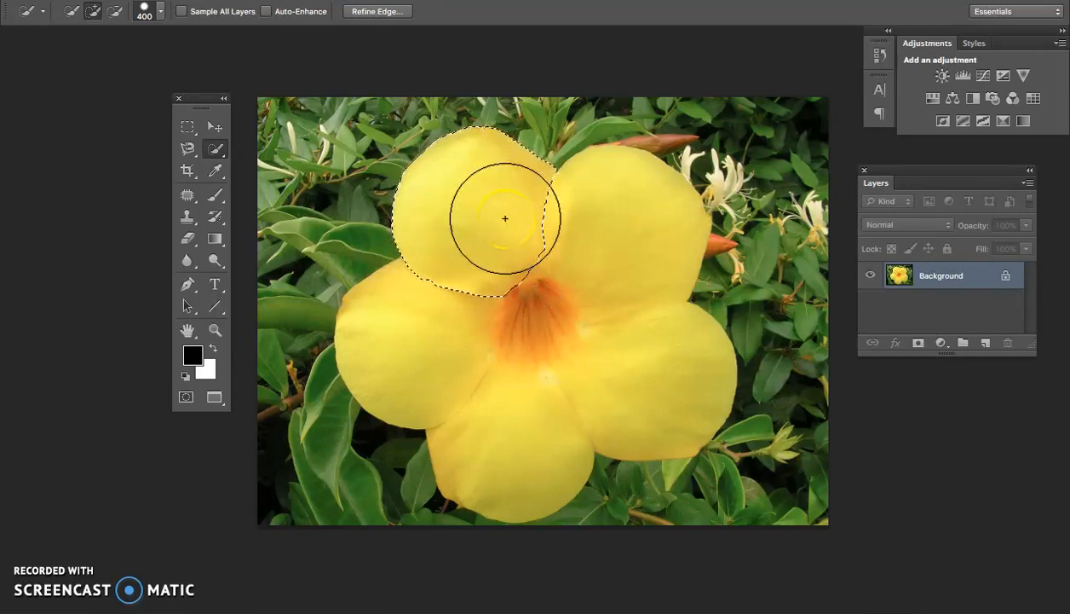
- Add the remaining petals and the orange centre of the flower to the selection
click(612, 219)
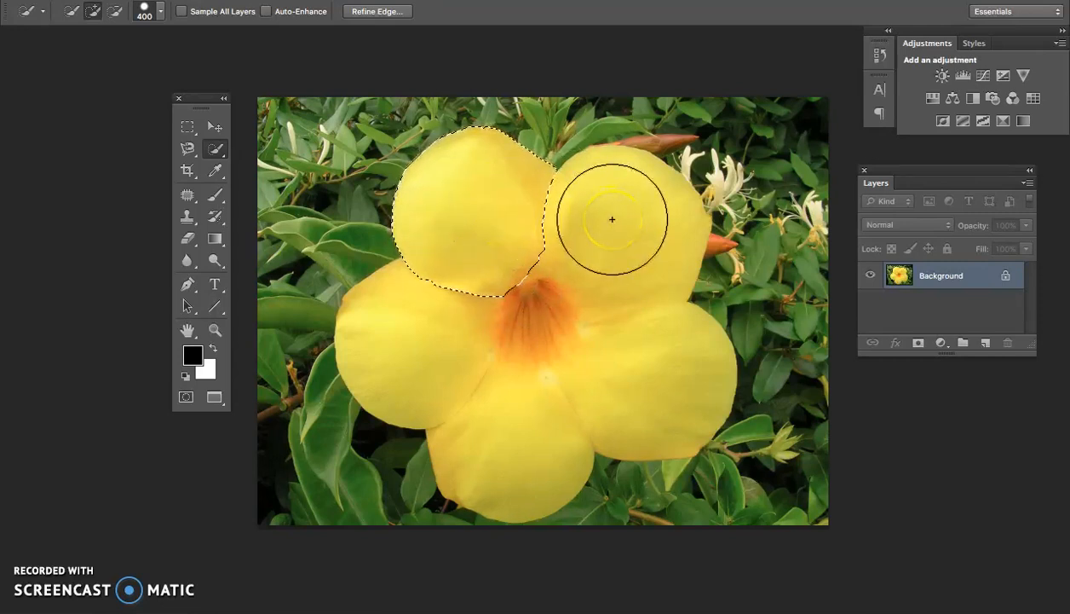
click(612, 219)
click(549, 347)
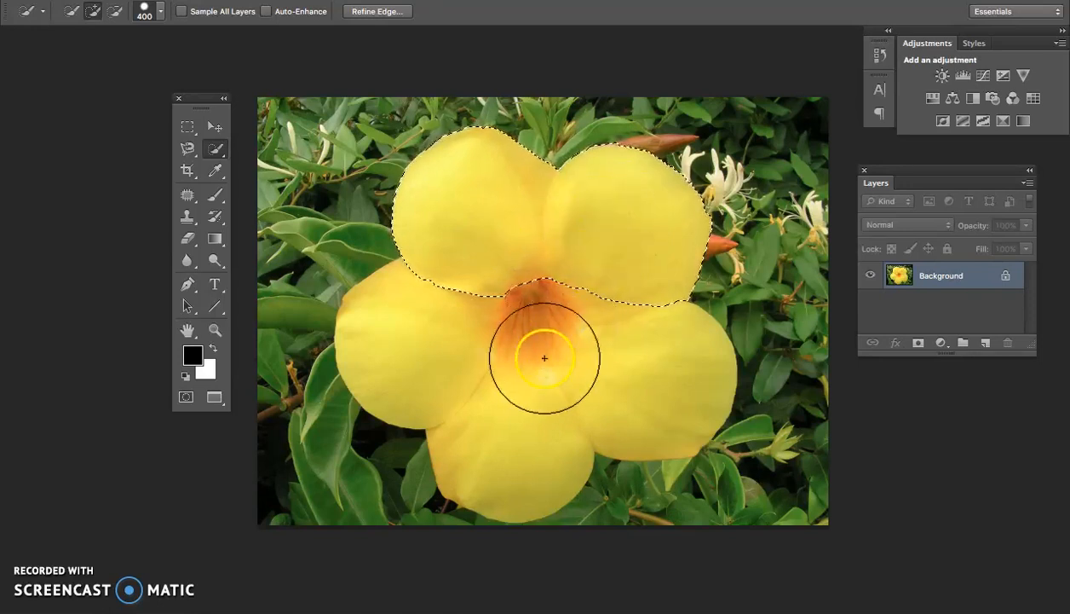
click(526, 396)
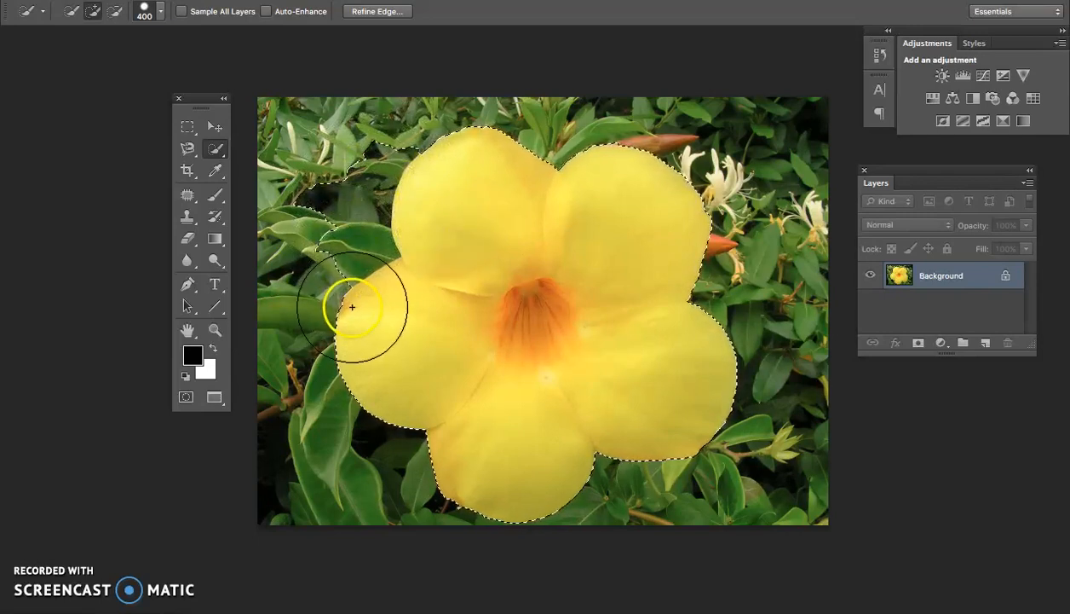
- Subtract most of the leaf area left of the flower from the selection
drag(329, 243, 329, 163)
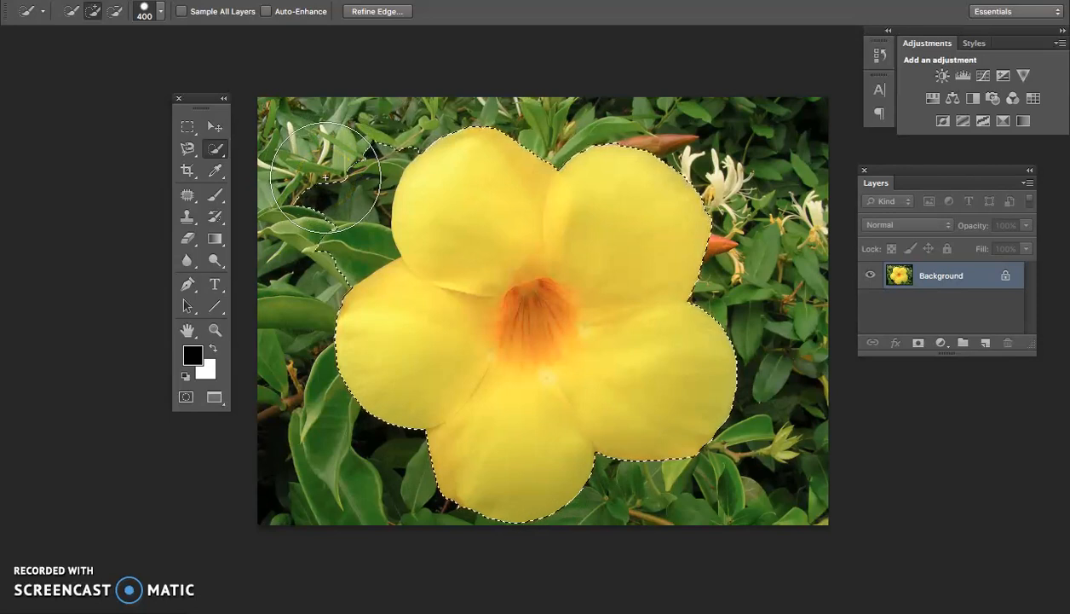
drag(326, 178, 325, 182)
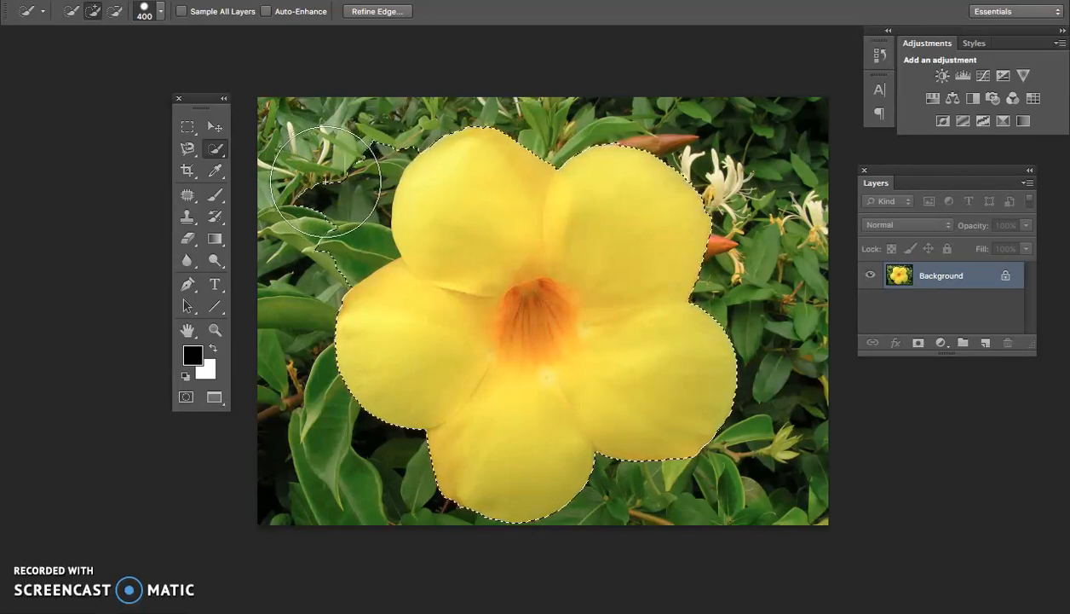
alt+click(323, 193)
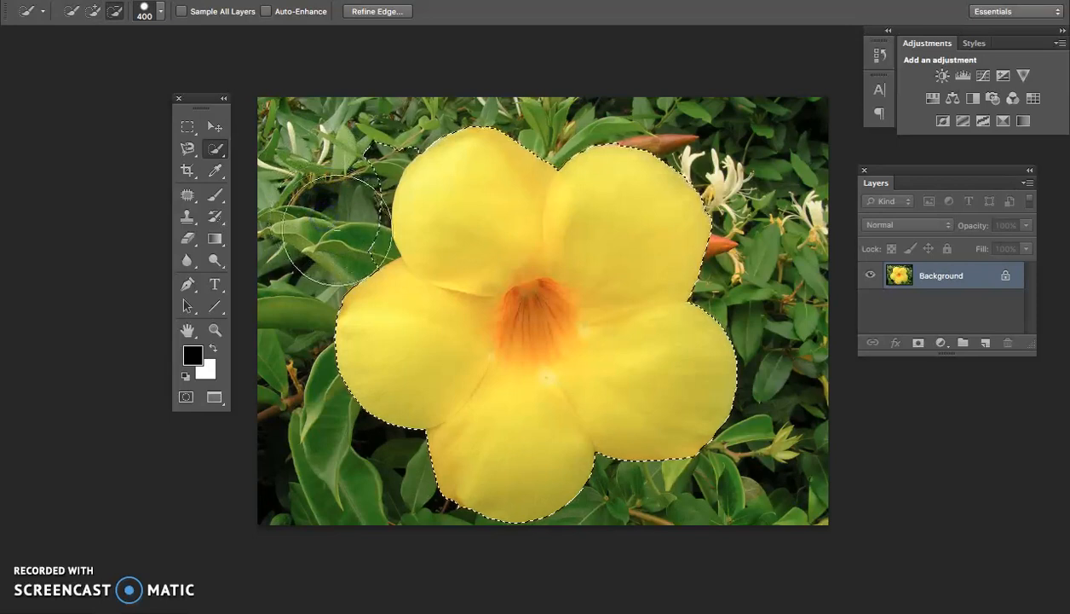
alt+click(366, 199)
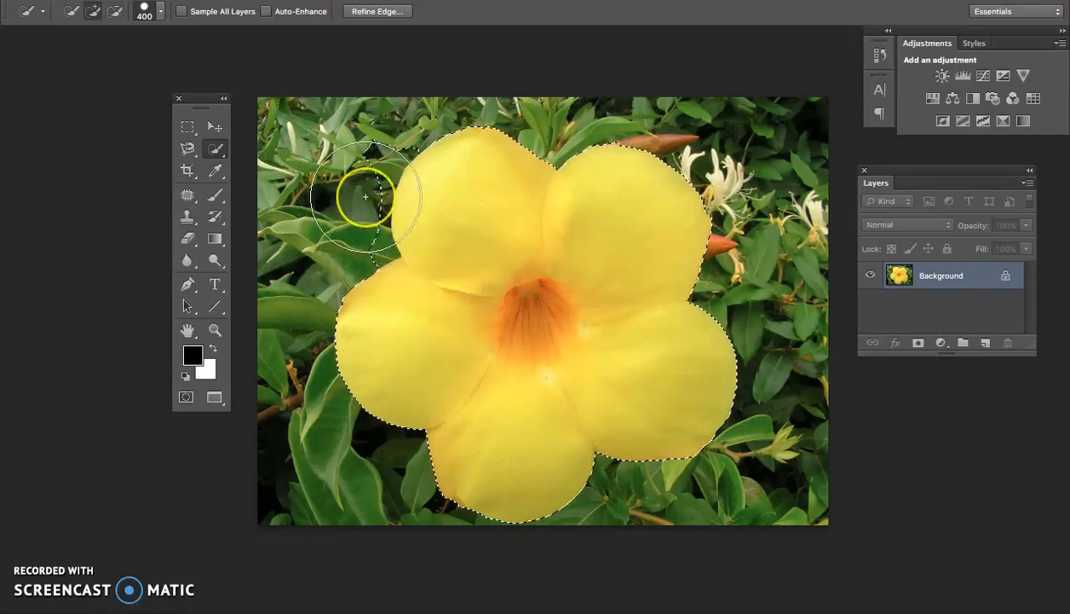
- Reduce the selection brush to 90 and subtract the remaining leaf areas beside the upper-left petal and in the notch below it
key(bracketleft)
key(bracketleft)
key(bracketleft)
key(bracketleft)
key(bracketleft)
key(bracketleft)
key(bracketleft)
key(bracketleft)
key(bracketleft)
key(bracketleft)
key(bracketleft)
key(bracketleft)
key(bracketleft)
key(bracketleft)
key(bracketleft)
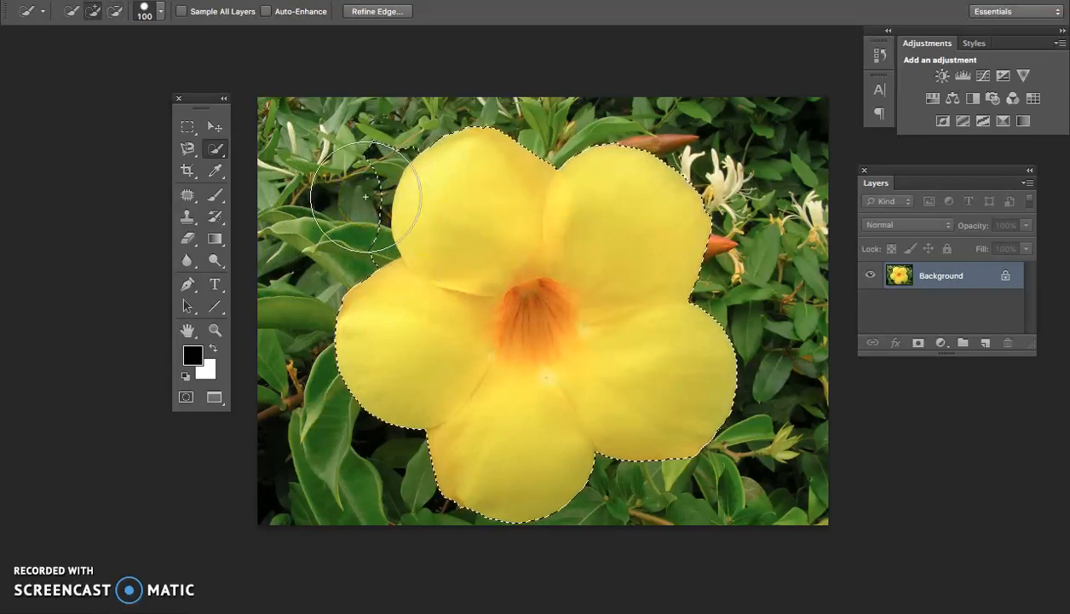
mouse_move(346, 223)
mouse_down()
mouse_move(370, 199)
mouse_move(383, 165)
mouse_up()
key(alt)
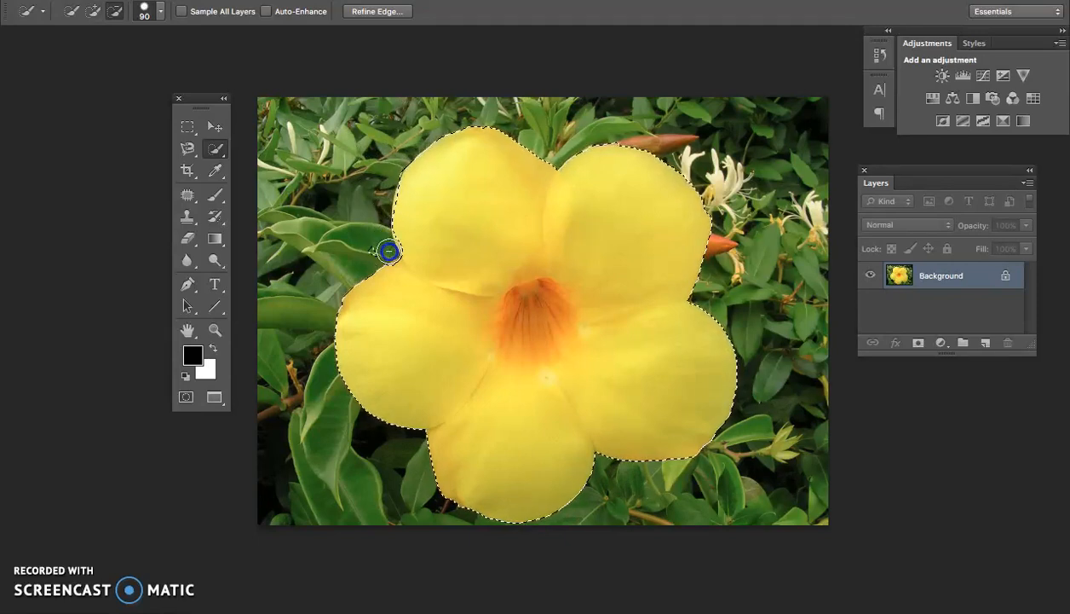
alt+click(381, 254)
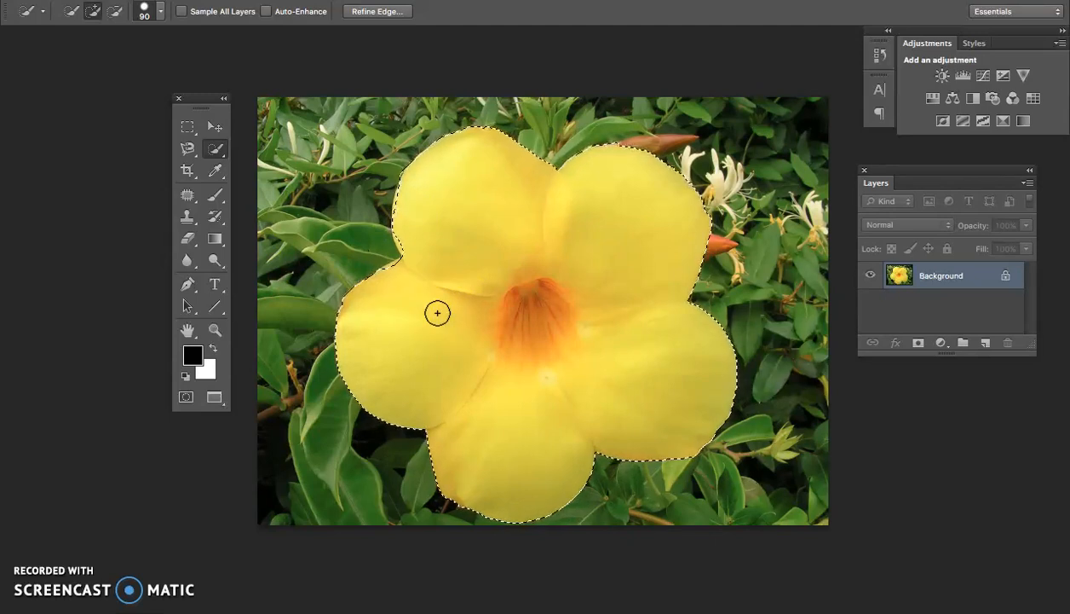
- Enter Quick Mask mode and brush white along the upper edge of the left petal
click(186, 398)
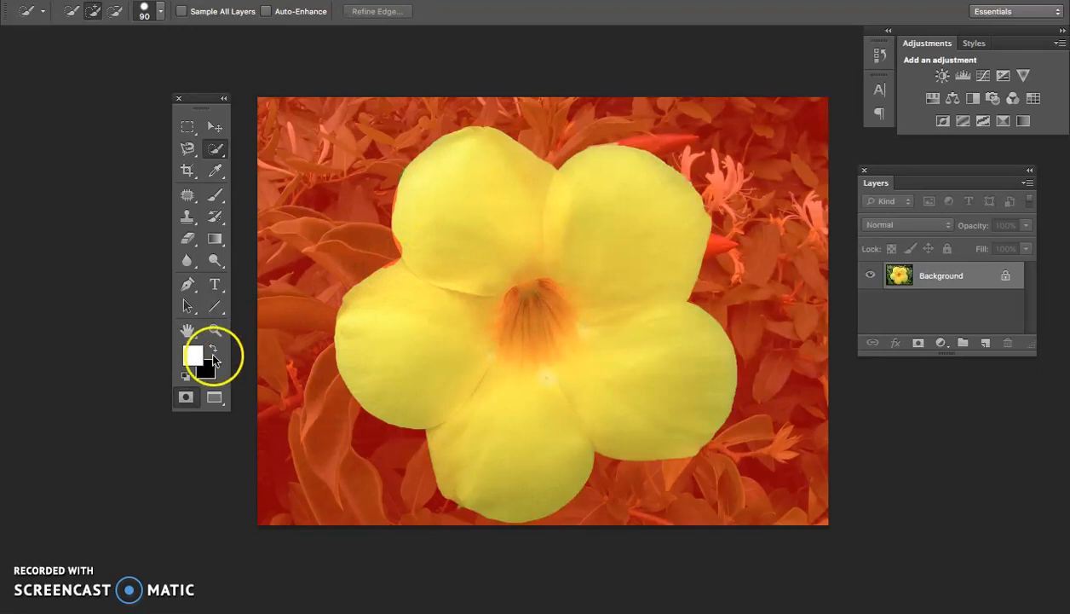
click(216, 196)
drag(418, 274, 360, 283)
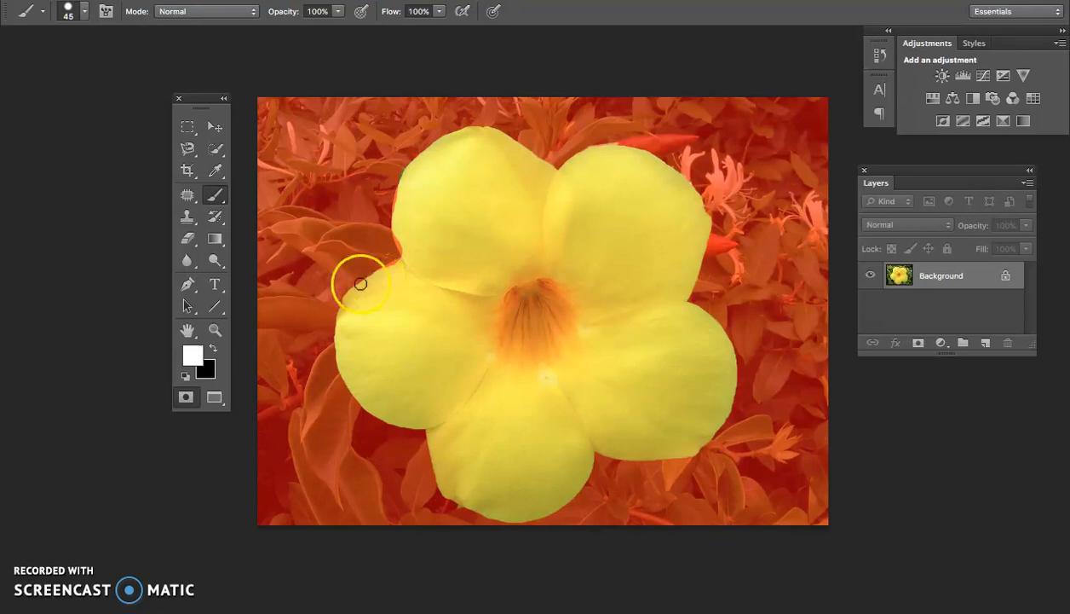
- Brush a black test patch onto the left petal's mask and clear it with white, up to the upper-left petal's edge
click(214, 348)
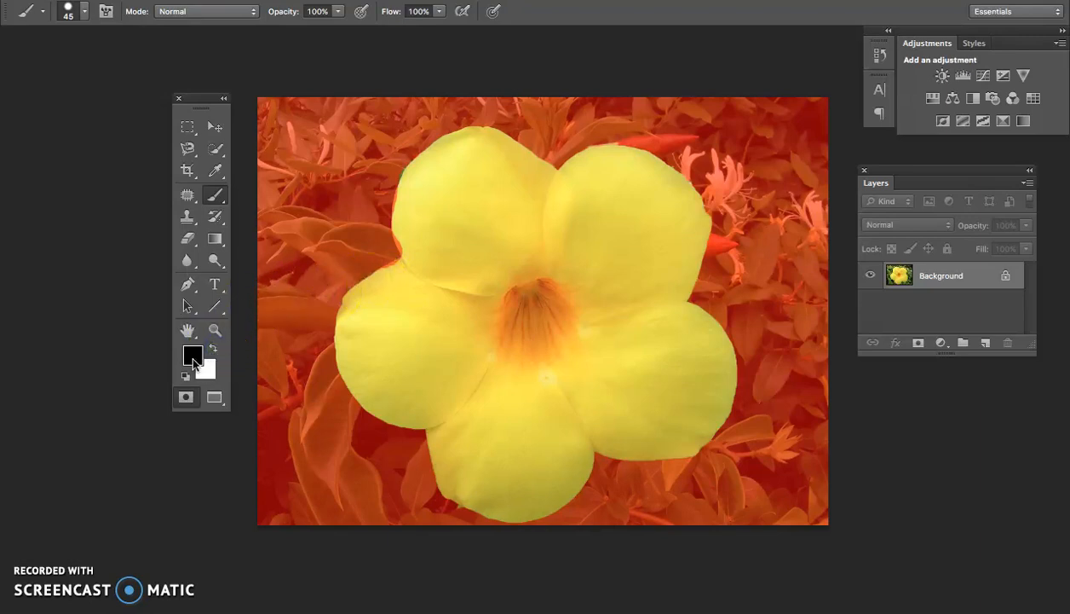
mouse_move(377, 332)
mouse_down()
mouse_move(387, 354)
mouse_move(422, 357)
mouse_up()
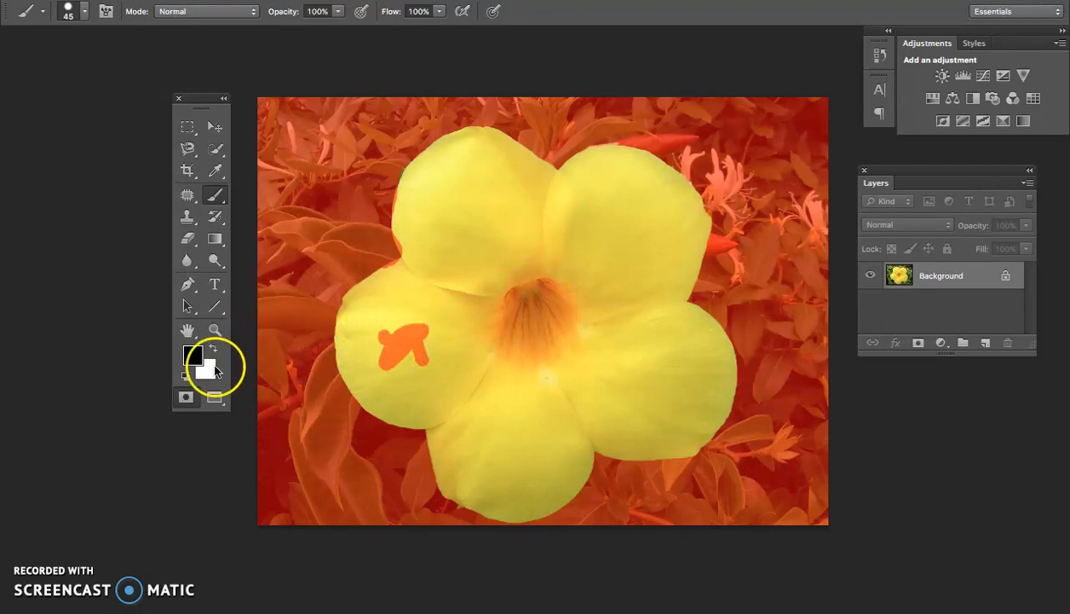
click(216, 349)
key(x)
key(x)
mouse_move(353, 372)
mouse_down()
mouse_move(386, 367)
mouse_move(393, 339)
mouse_move(378, 354)
mouse_move(383, 322)
mouse_move(416, 341)
mouse_move(419, 324)
mouse_move(407, 341)
mouse_move(422, 363)
mouse_move(408, 345)
mouse_move(399, 366)
mouse_move(405, 182)
mouse_up()
- Set the brush size to 90 and mask the exposed leaf fringe beside the upper-left petal and in the notch with black
key(bracketright)
key(bracketright)
key(bracketright)
key(bracketright)
key(bracketright)
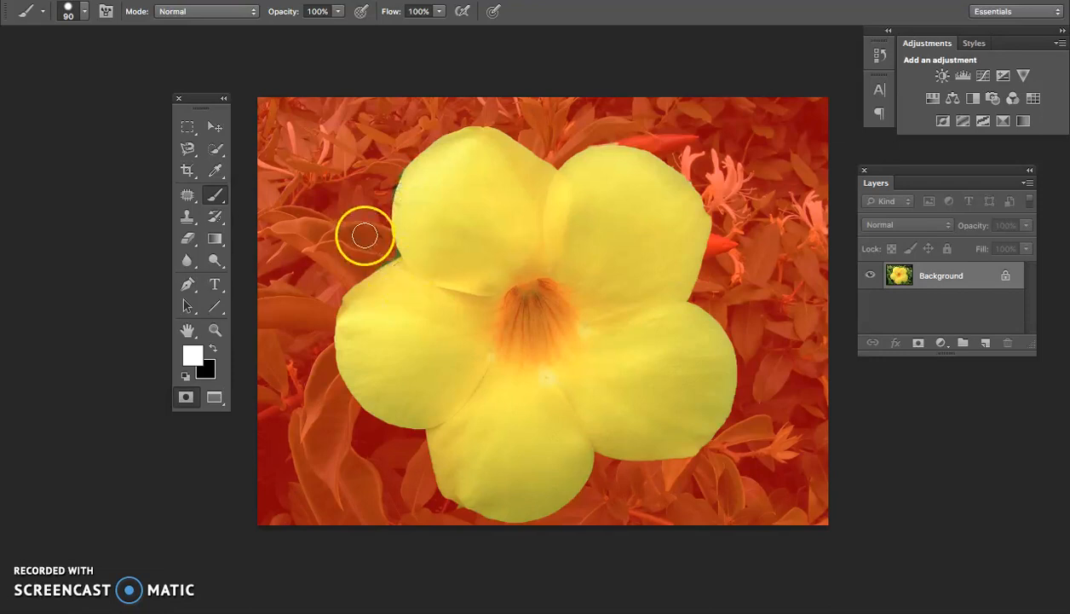
key(x)
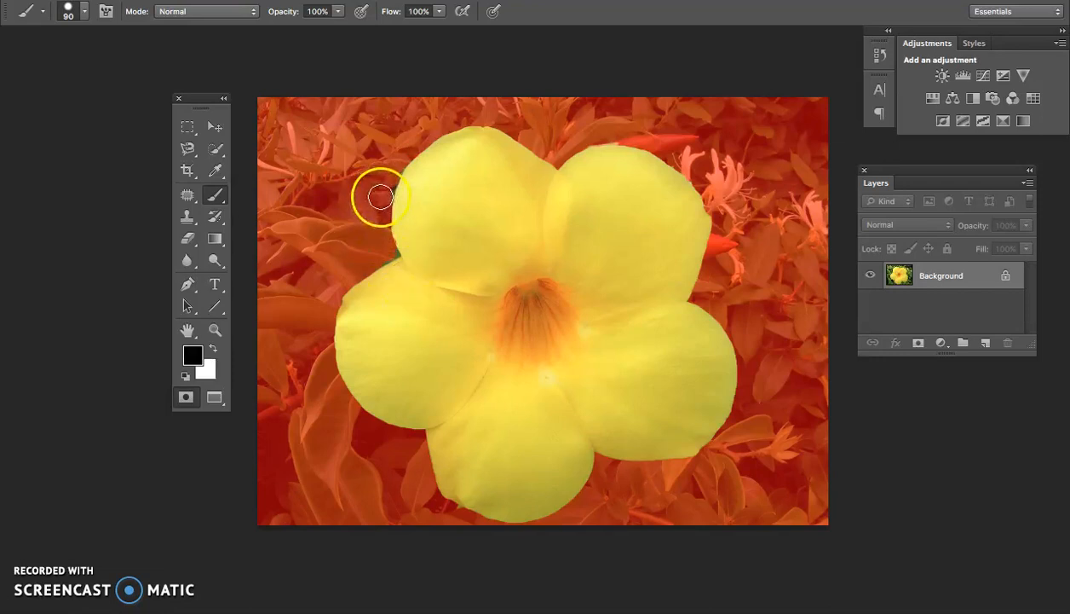
drag(383, 191, 390, 171)
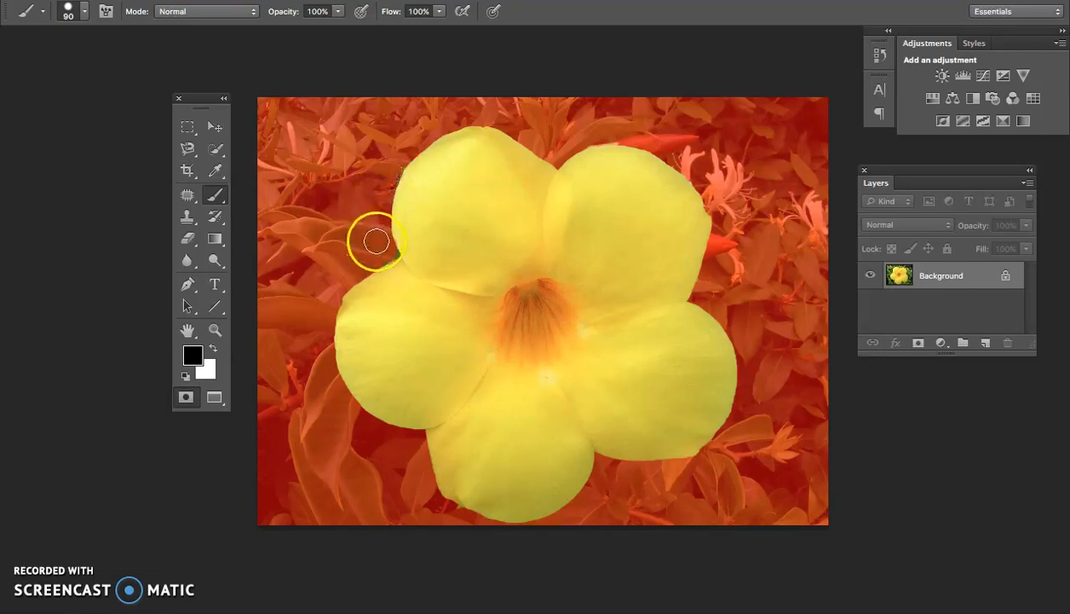
drag(381, 249, 391, 251)
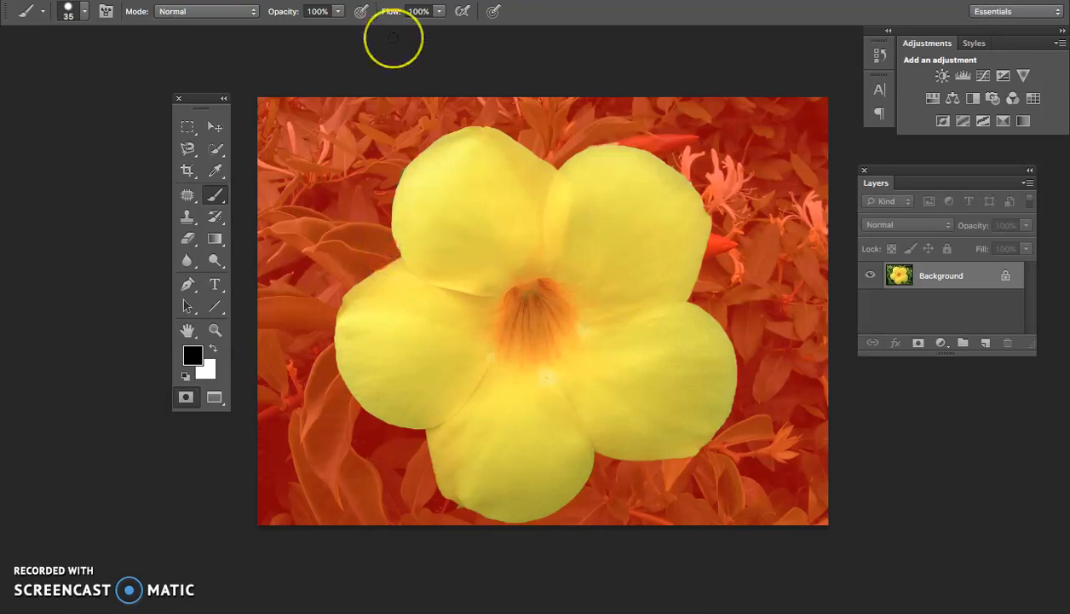
- Refine the edges of the two left petals with a white brush of size 35 and convert the mask to a selection
key(x)
mouse_move(367, 198)
mouse_down()
mouse_move(377, 223)
mouse_move(398, 241)
mouse_up()
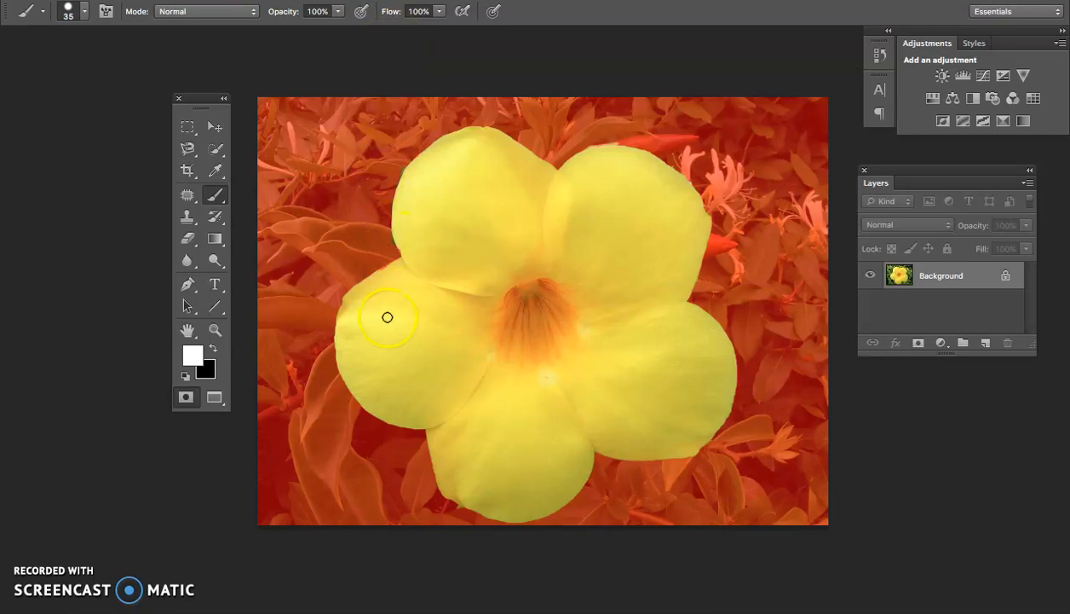
click(384, 270)
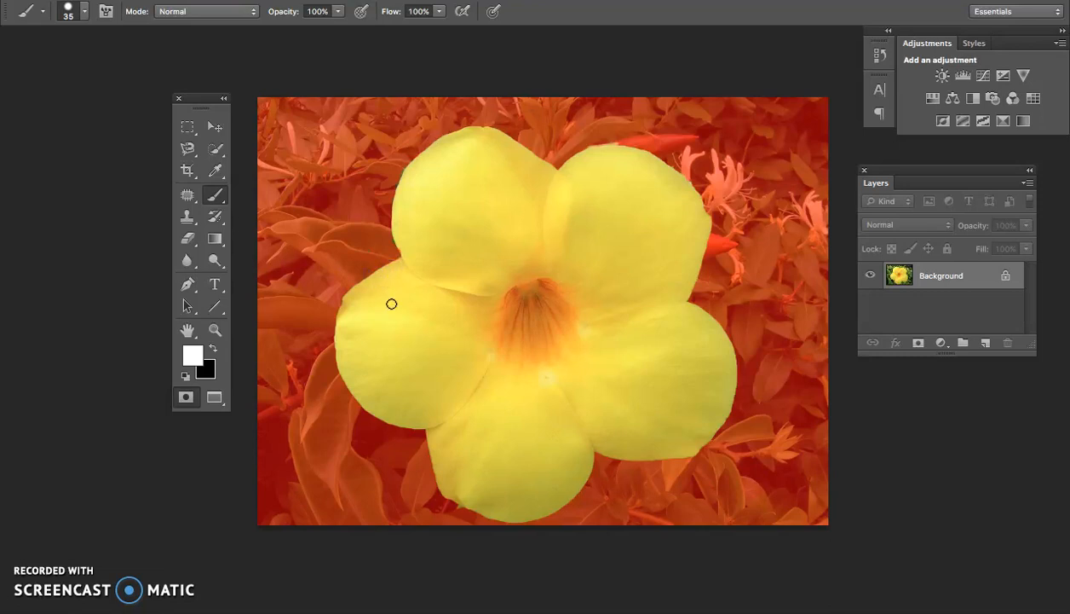
key(q)
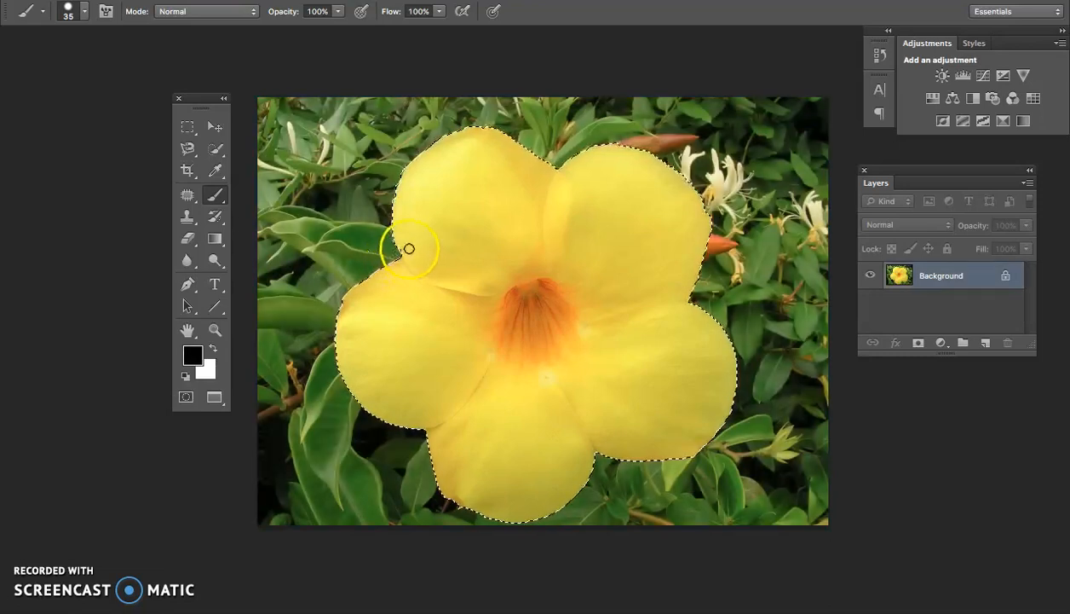
- Touch up the notch between the two left petals in Quick Mask mode and return to the flower selection
key(q)
key(x)
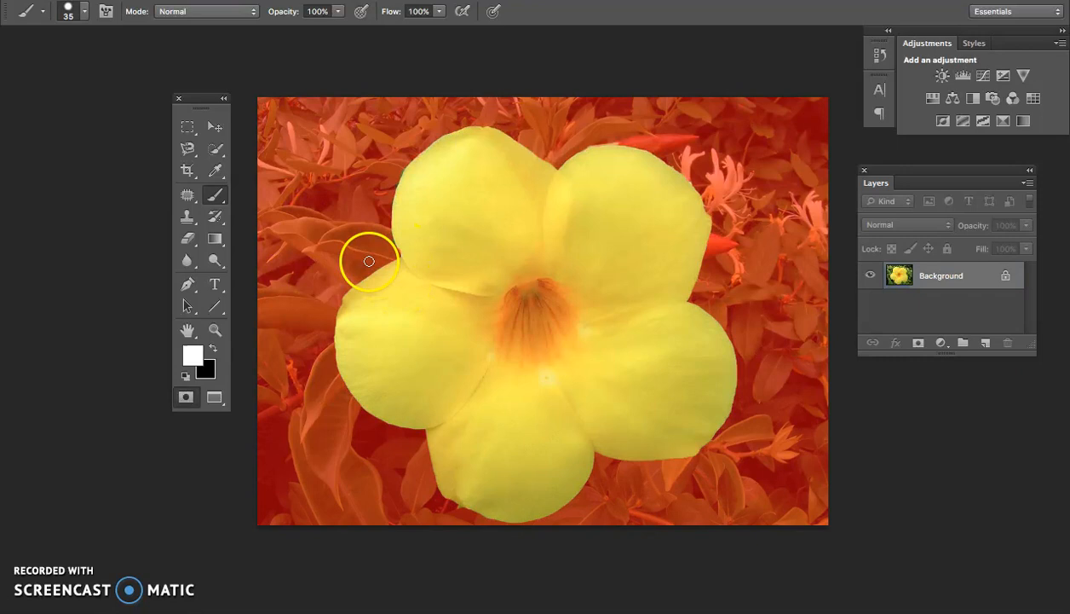
click(369, 254)
key(x)
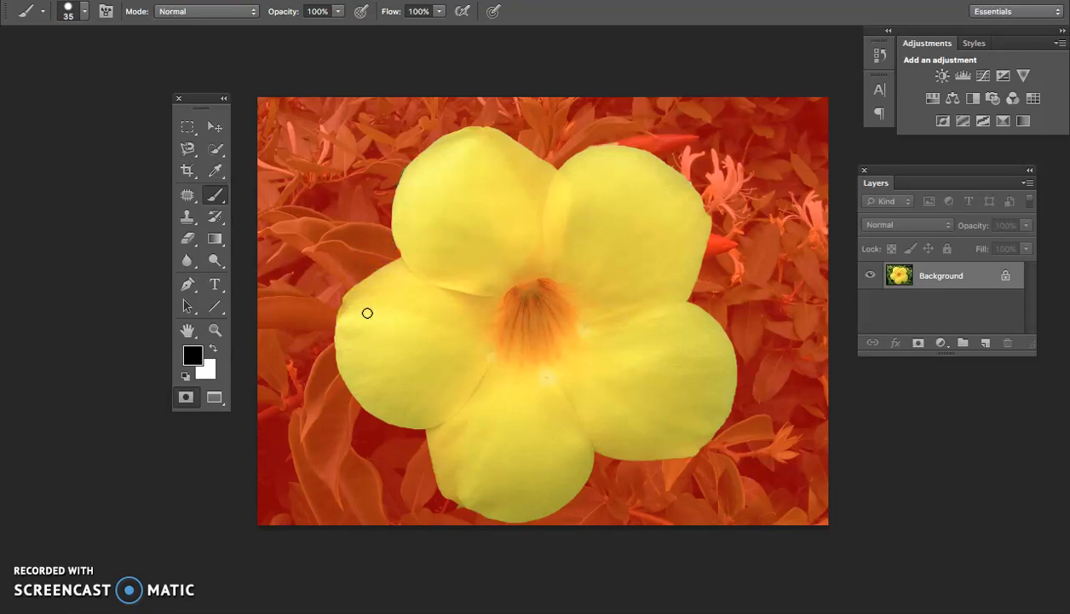
key(q)
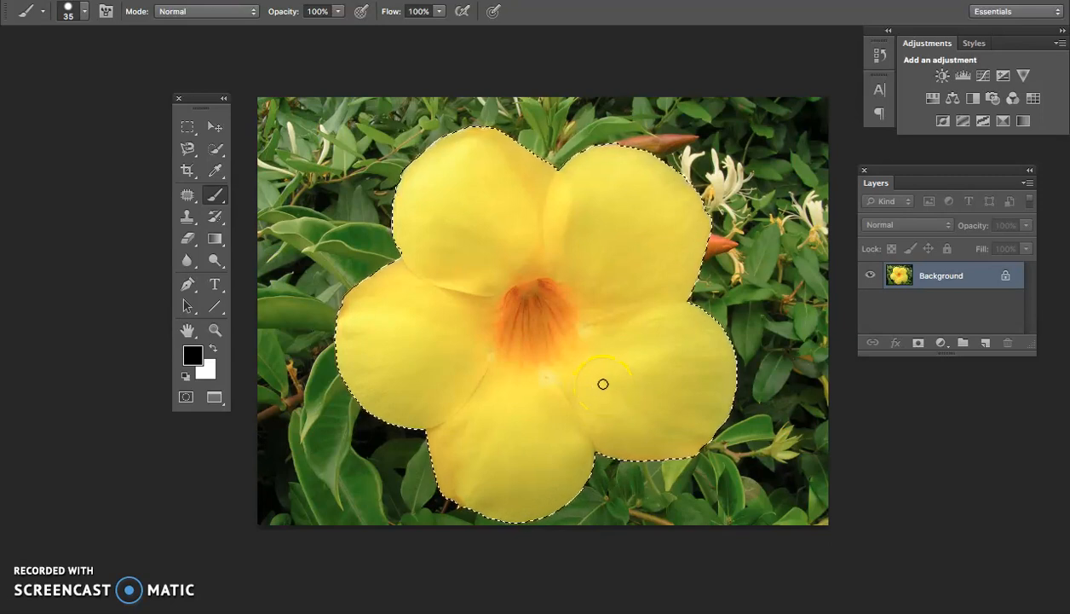
key(shift+BackSpace)
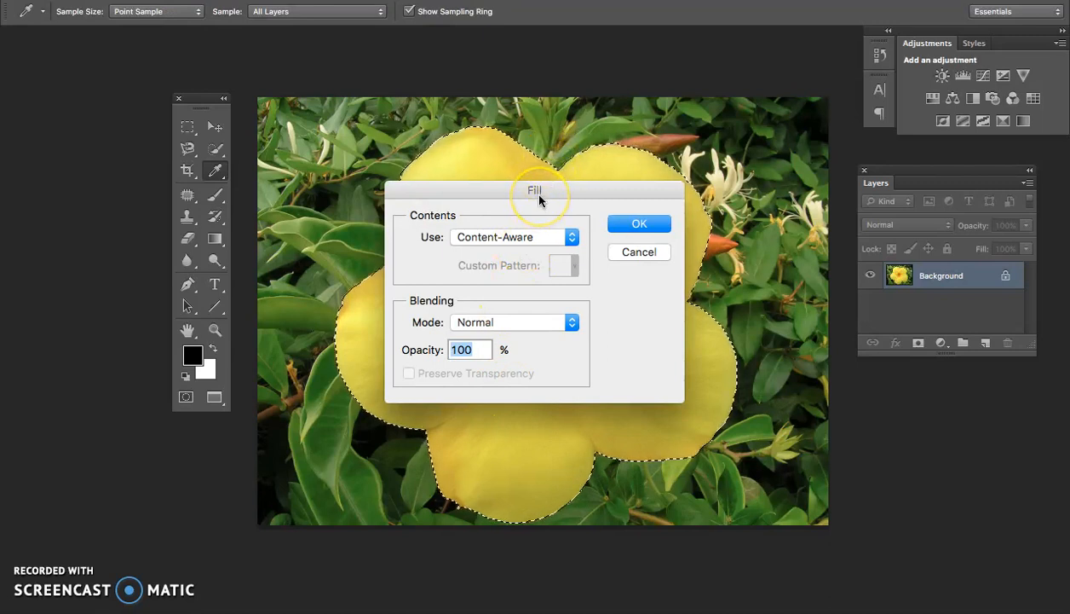
click(635, 251)
key(b)
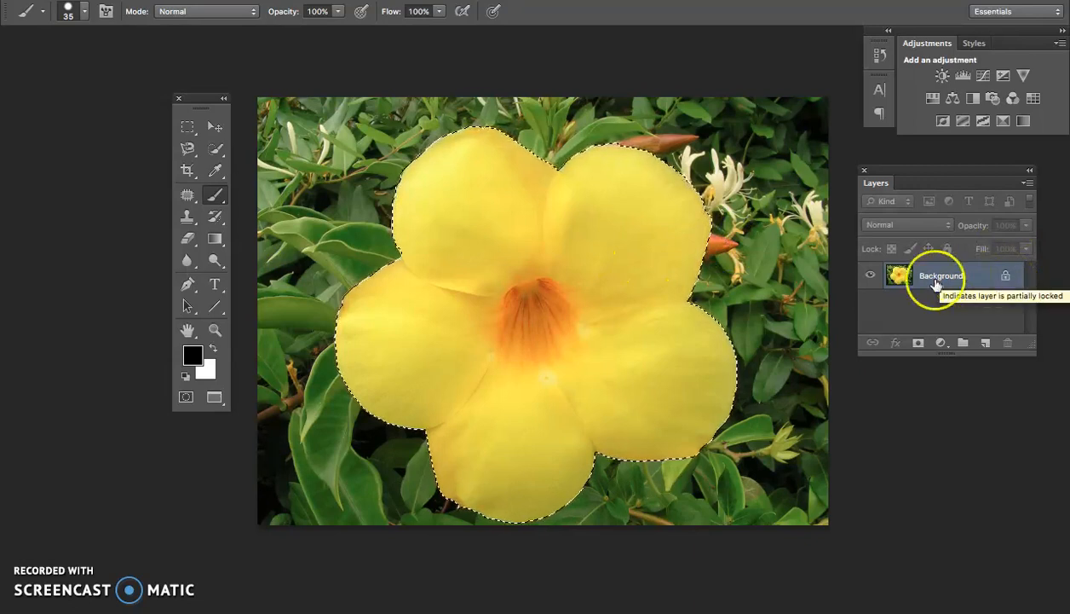
- Convert the locked Background into an editable layer named Layer 0, and test deleting the selected flower before undoing that deletion
double_click(1006, 278)
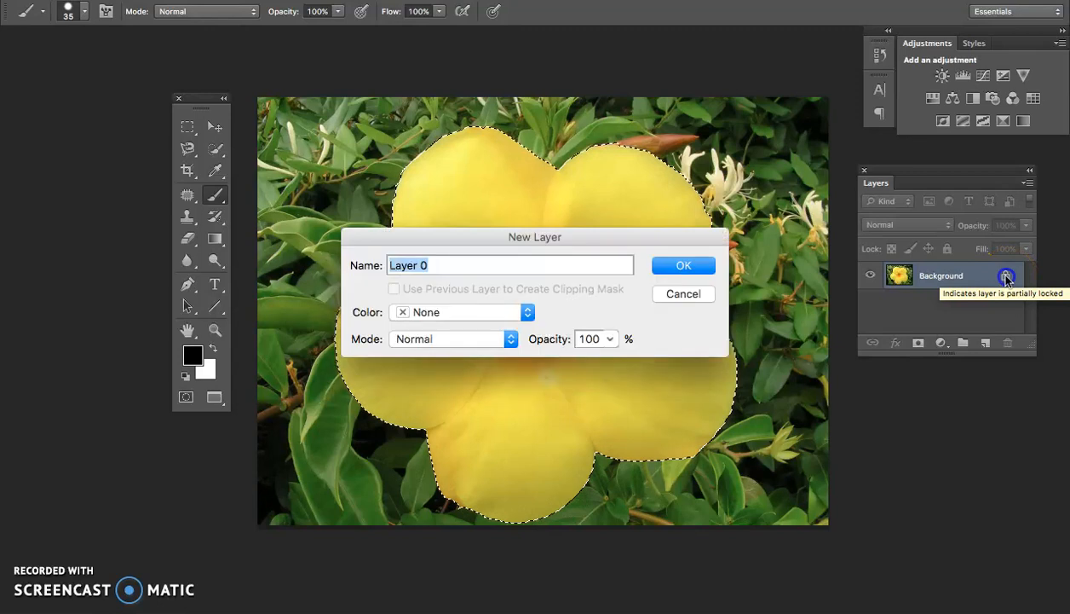
click(701, 267)
click(914, 271)
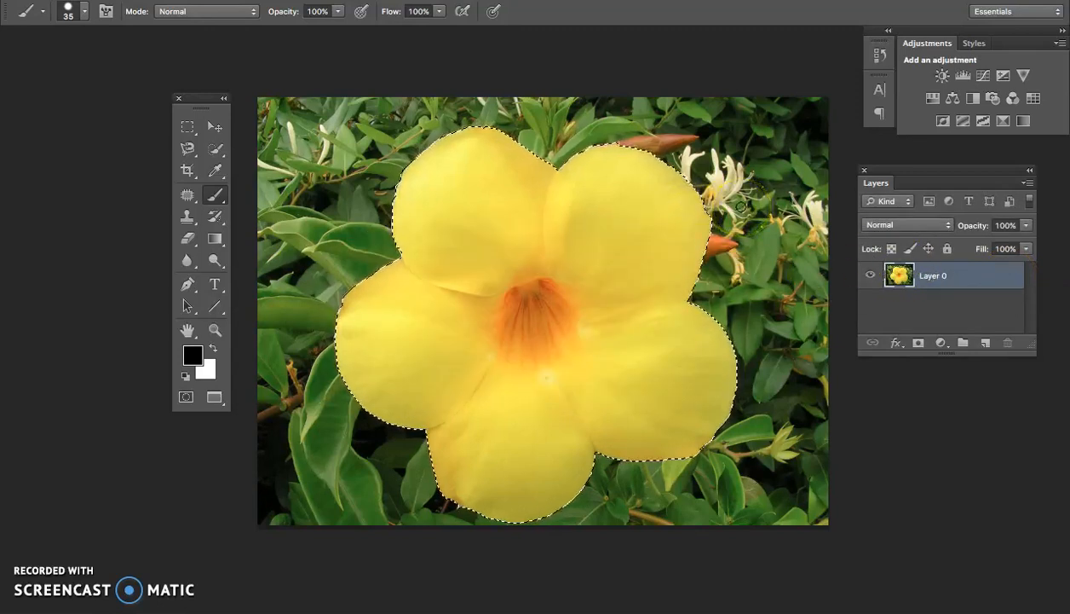
key(Delete)
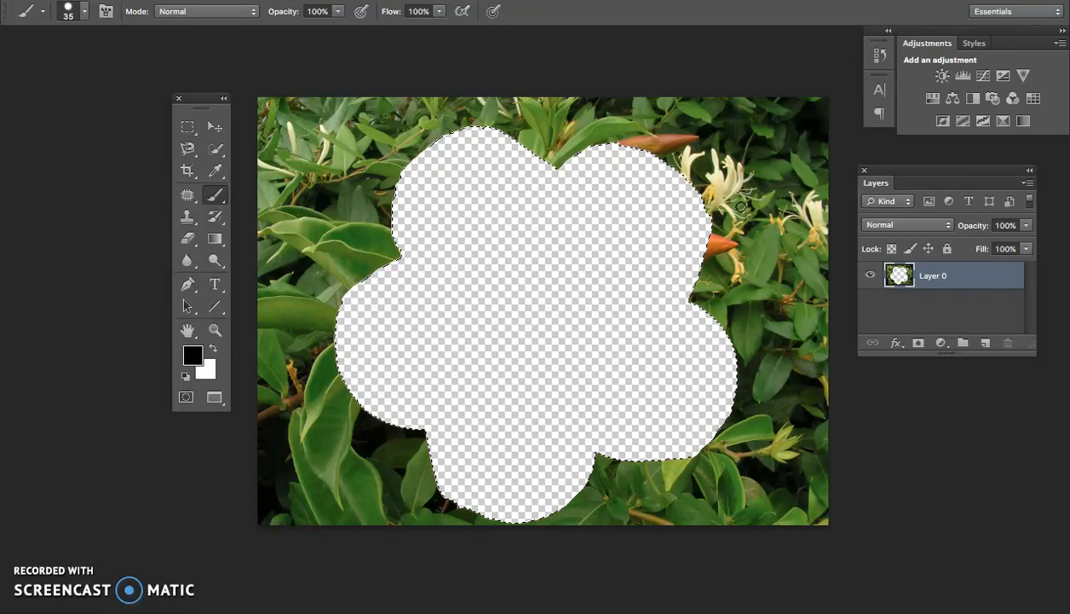
key(ctrl+z)
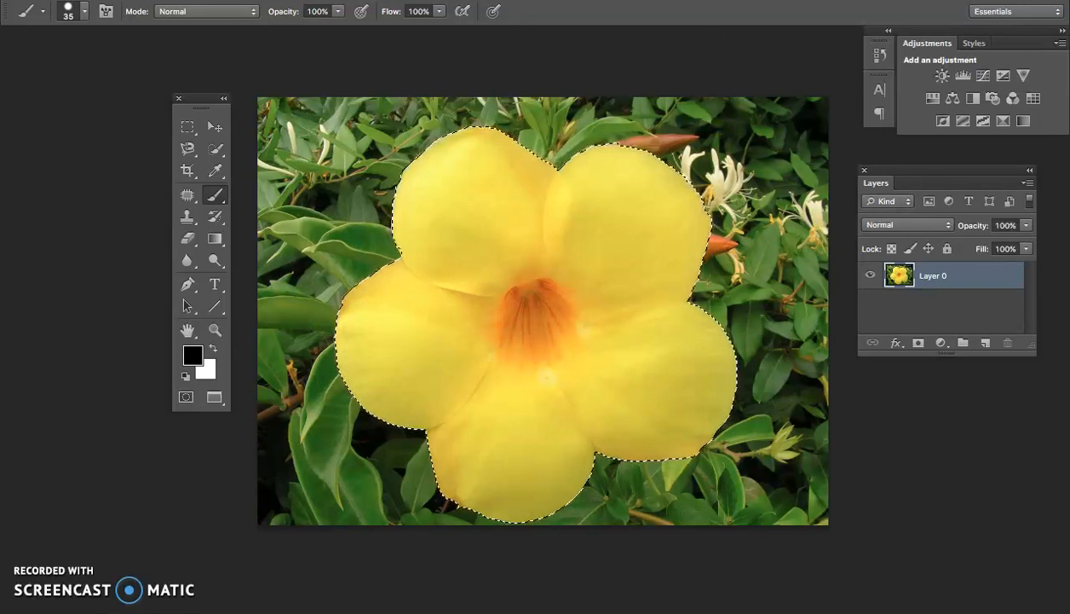
- Invert the flower selection to delete the leafy surroundings, and deselect
click(339, 1)
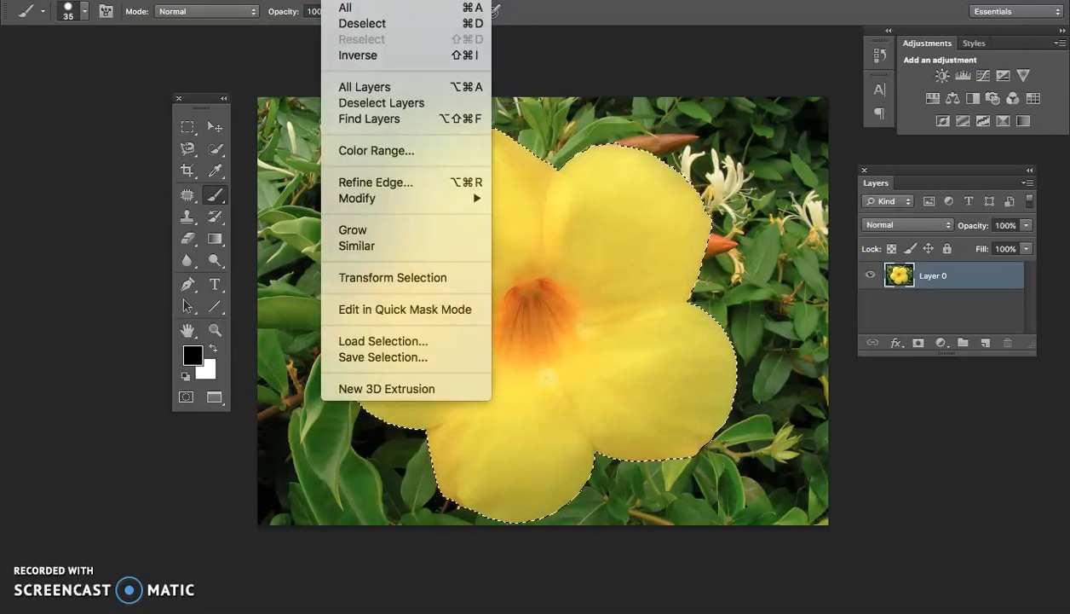
click(368, 57)
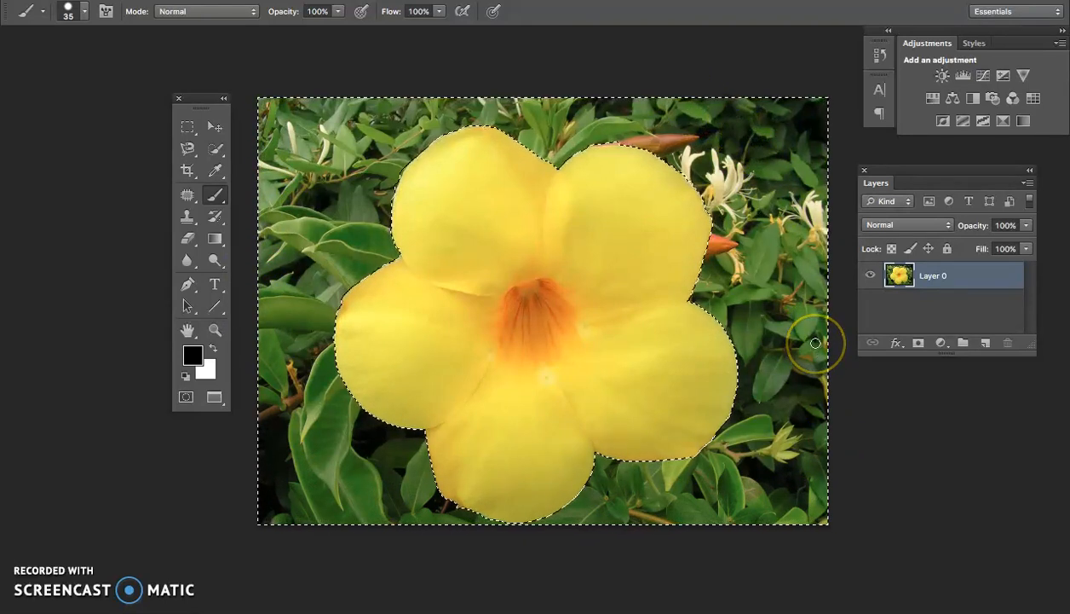
key(Delete)
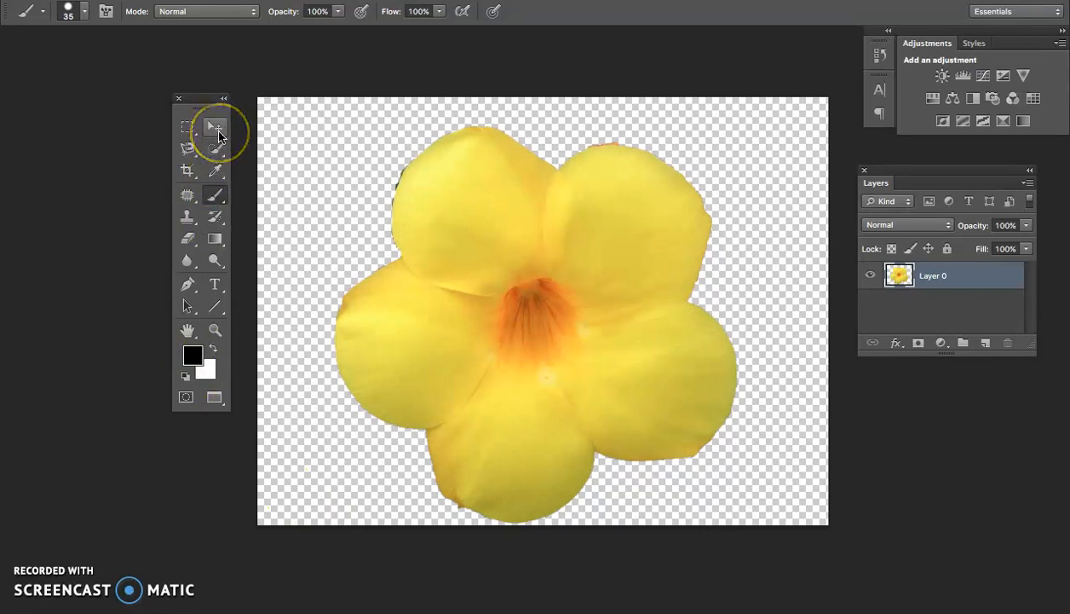
- Shift the cut-out flower slightly upward on the canvas with the Move tool and switch to the Quick Selection tool
click(216, 128)
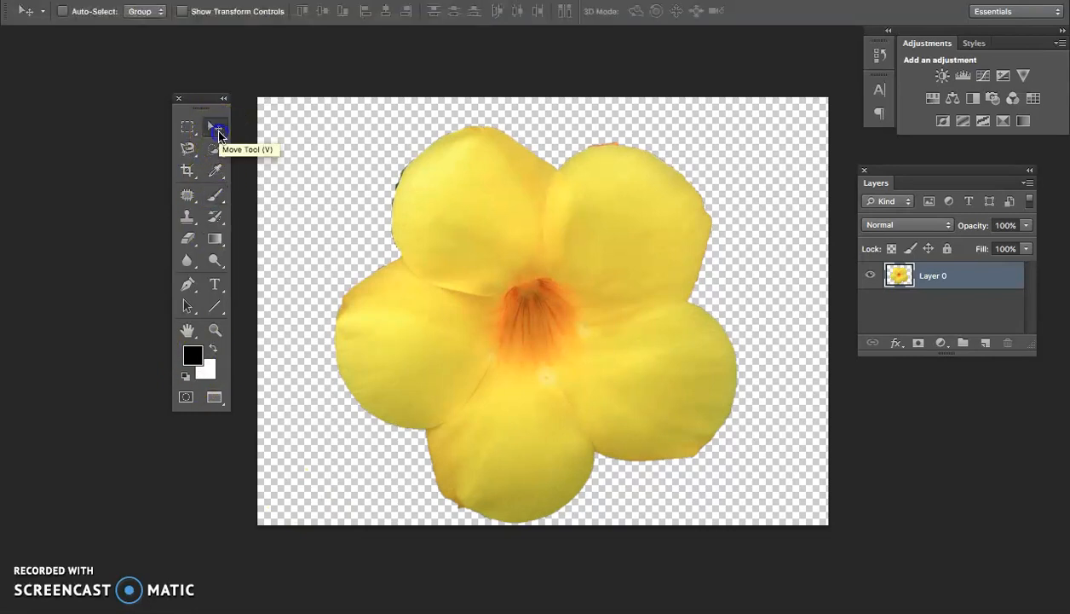
drag(517, 219, 540, 200)
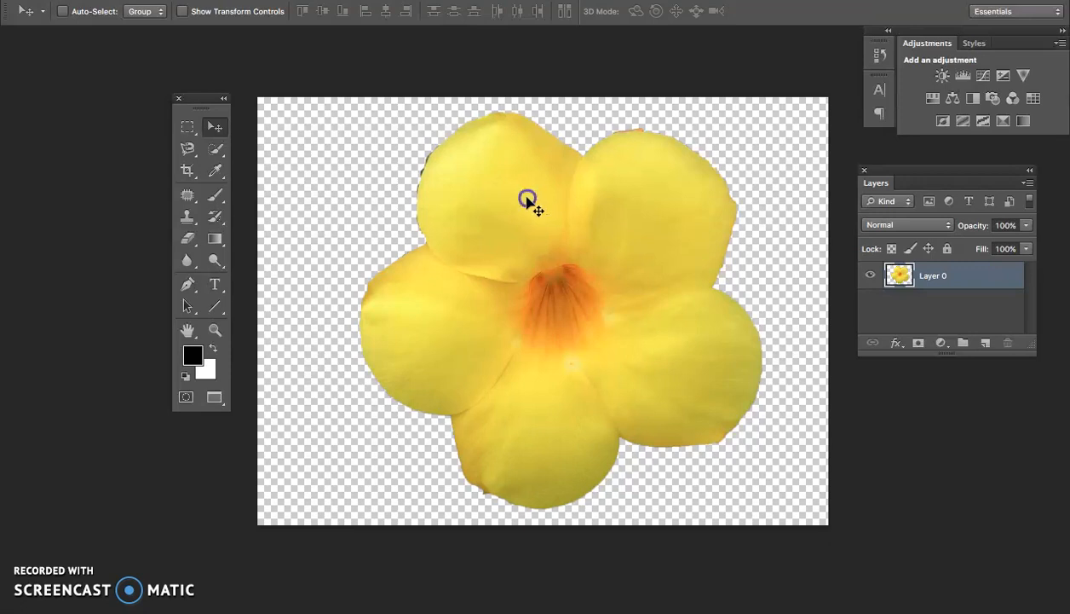
drag(530, 198, 500, 201)
click(217, 151)
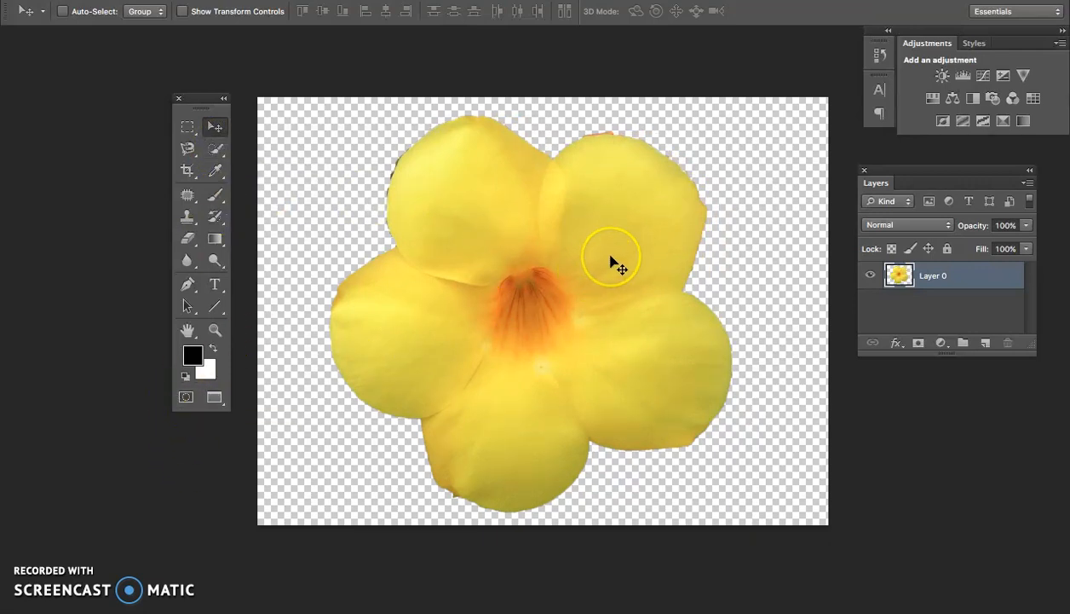
click(214, 150)
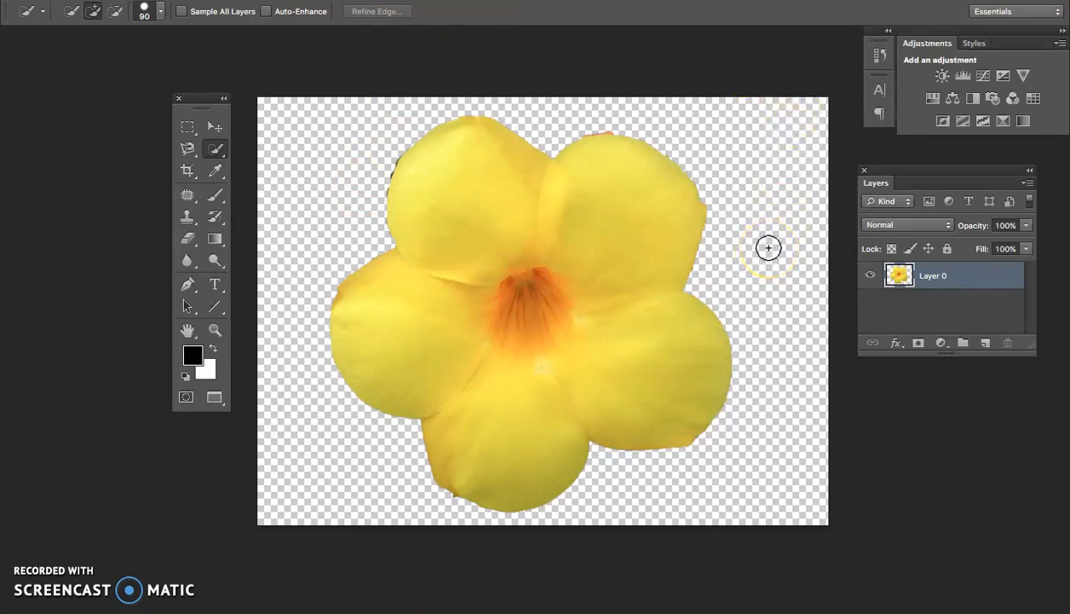
- Display the list of history states recorded for the flower image
click(880, 58)
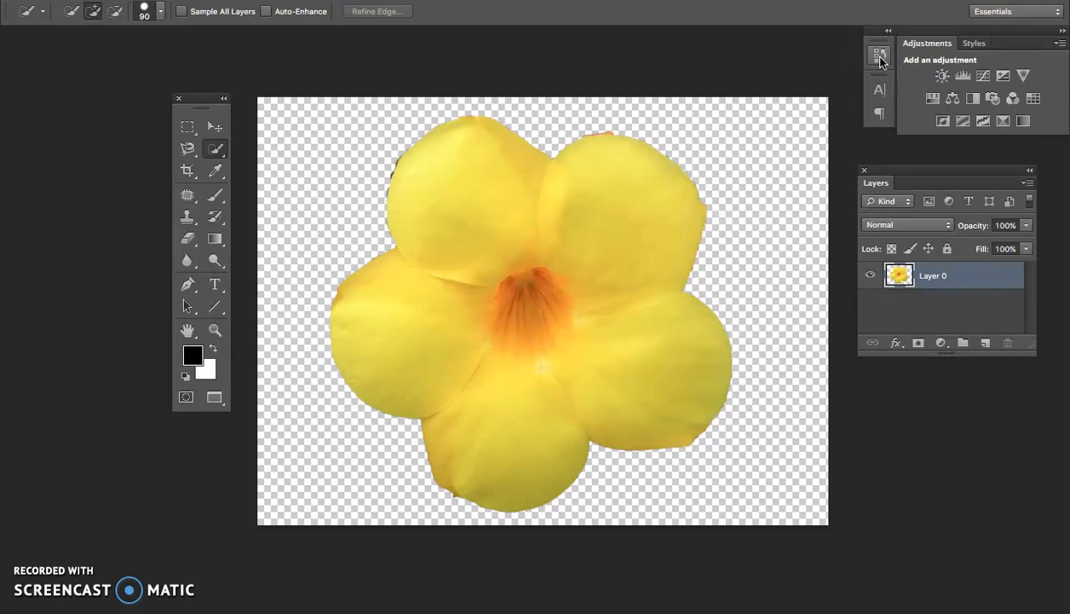
click(880, 58)
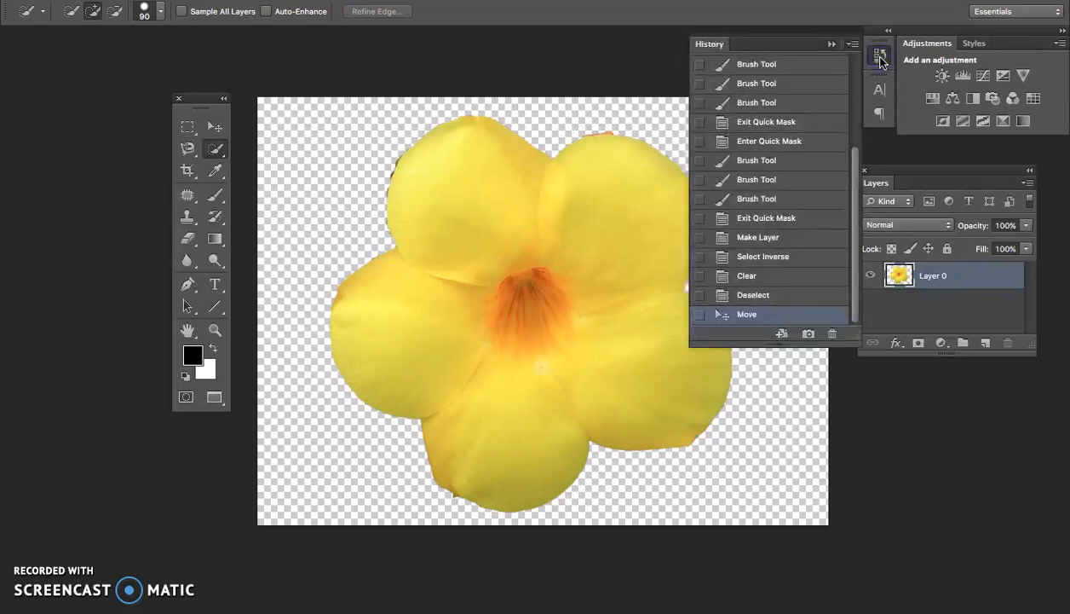
click(881, 60)
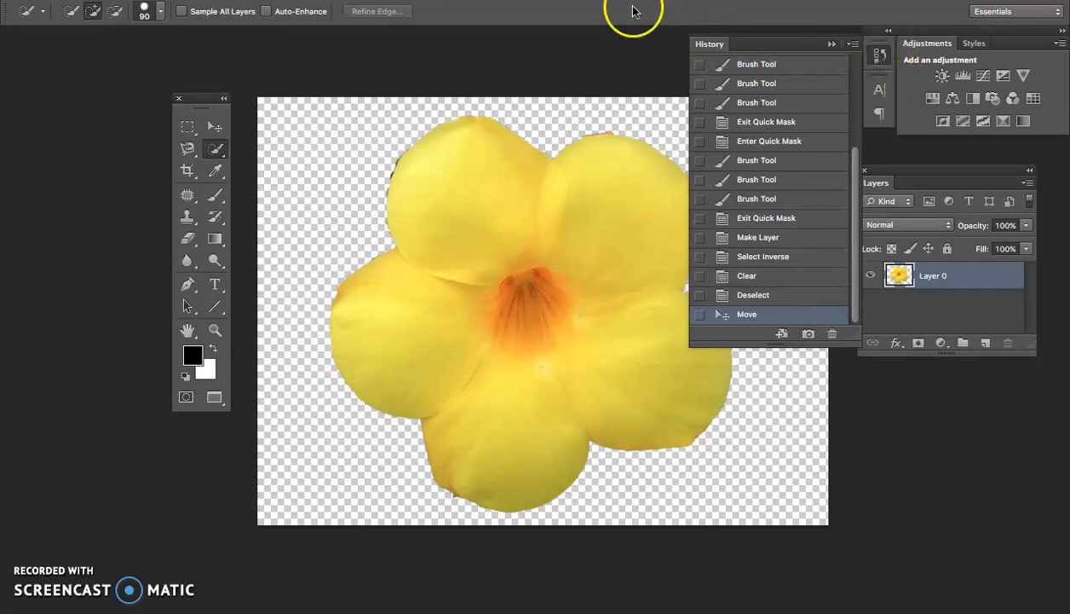
click(507, 0)
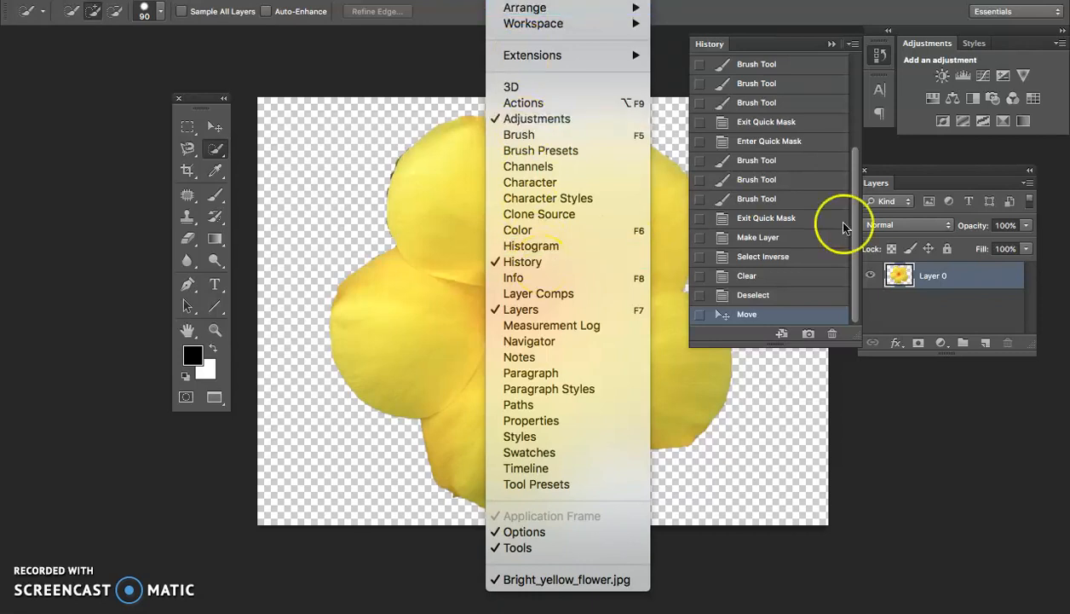
click(858, 242)
mouse_move(853, 227)
mouse_down()
mouse_move(853, 143)
mouse_move(853, 243)
mouse_up()
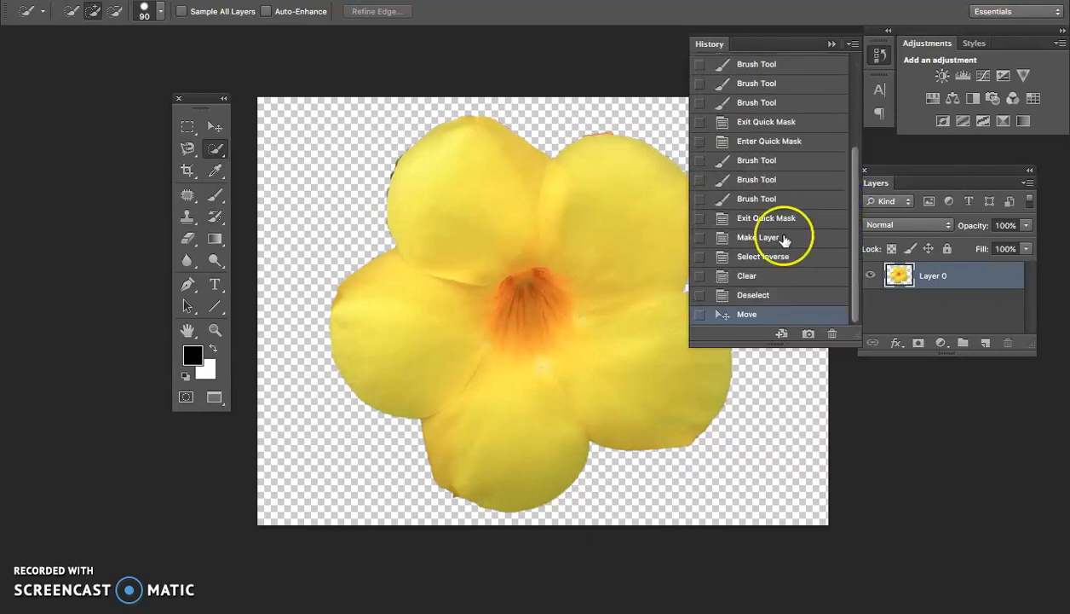
- Step back through the recorded history states and revert the image to its original Bright_yellow_flower.jpg snapshot, hiding the history list
click(763, 219)
click(758, 180)
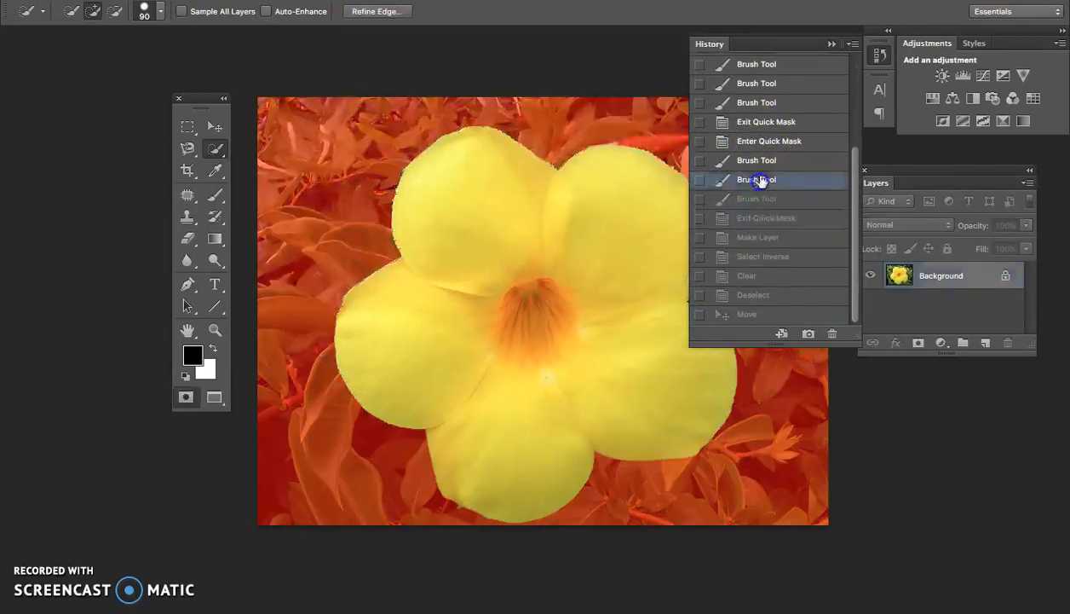
click(757, 141)
click(756, 102)
click(756, 84)
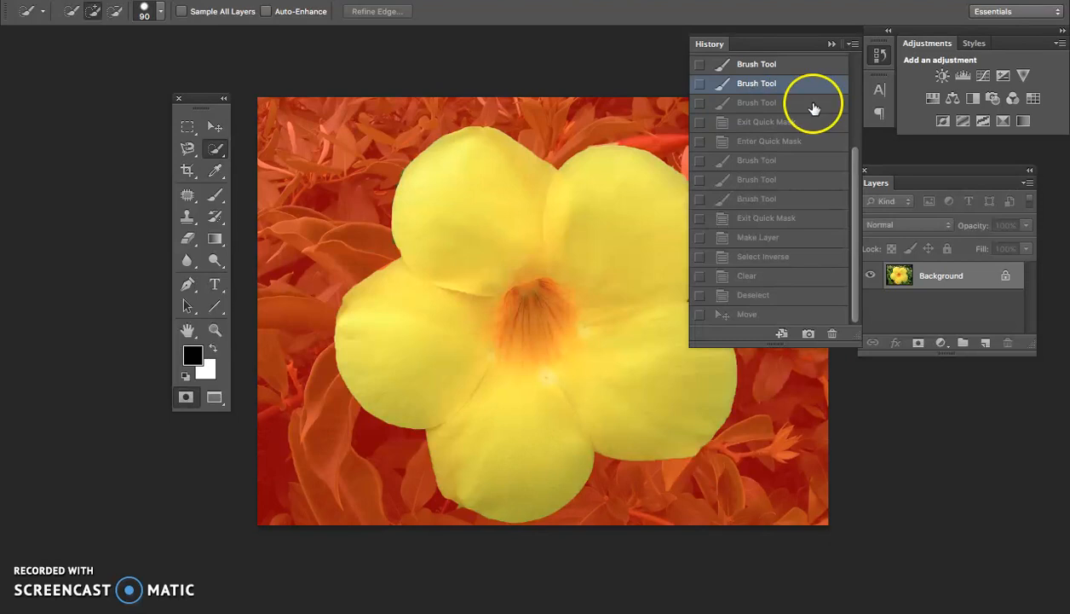
drag(855, 192, 855, 102)
click(812, 73)
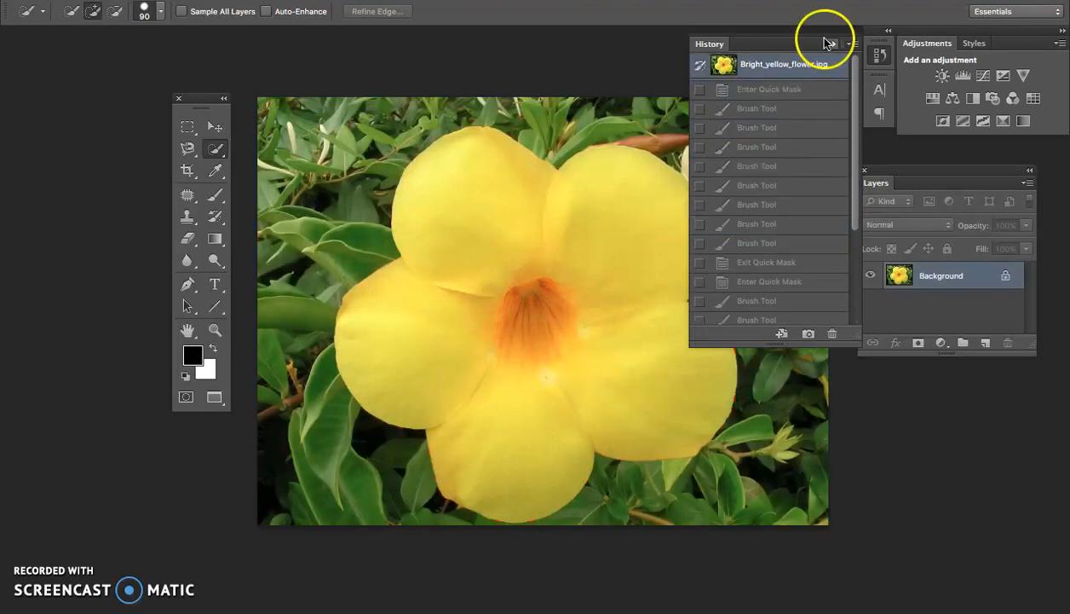
click(828, 42)
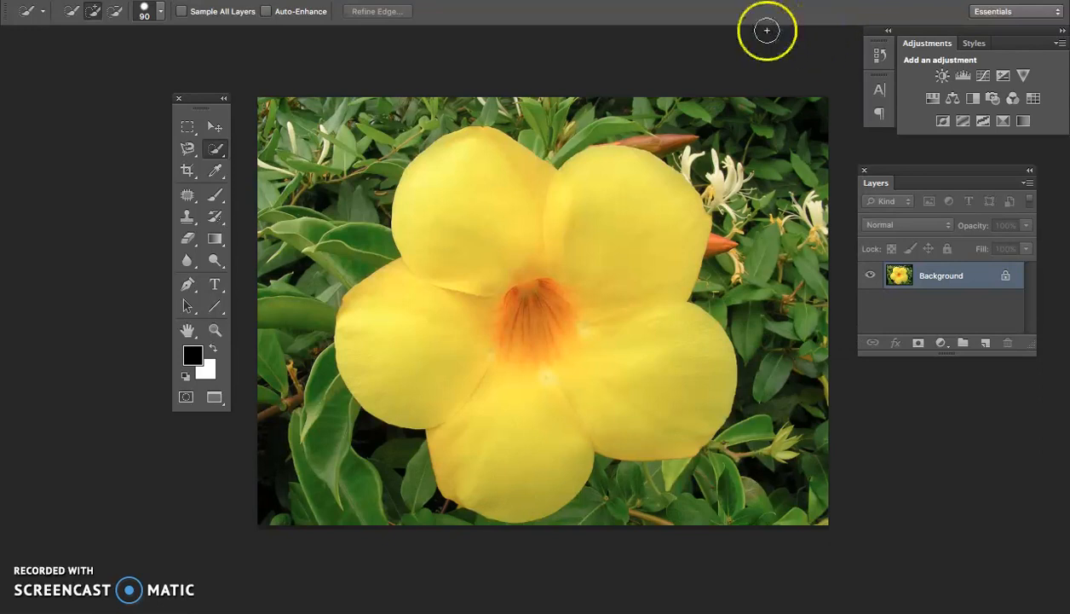
- Draw a rough freehand Lasso selection around the leaves beside the upper-left petal and deselect it
click(189, 152)
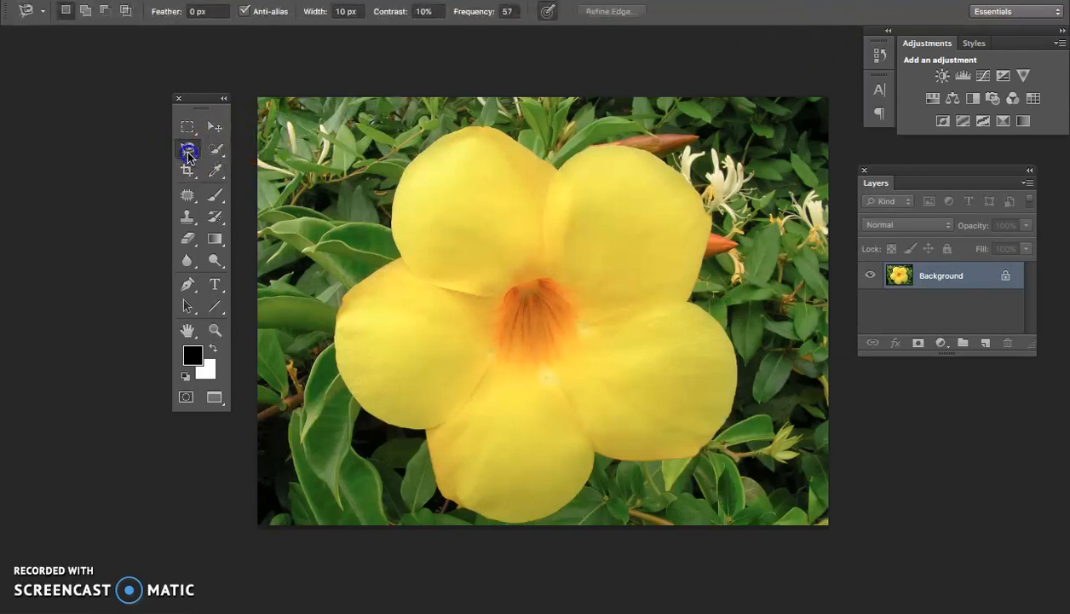
click(188, 153)
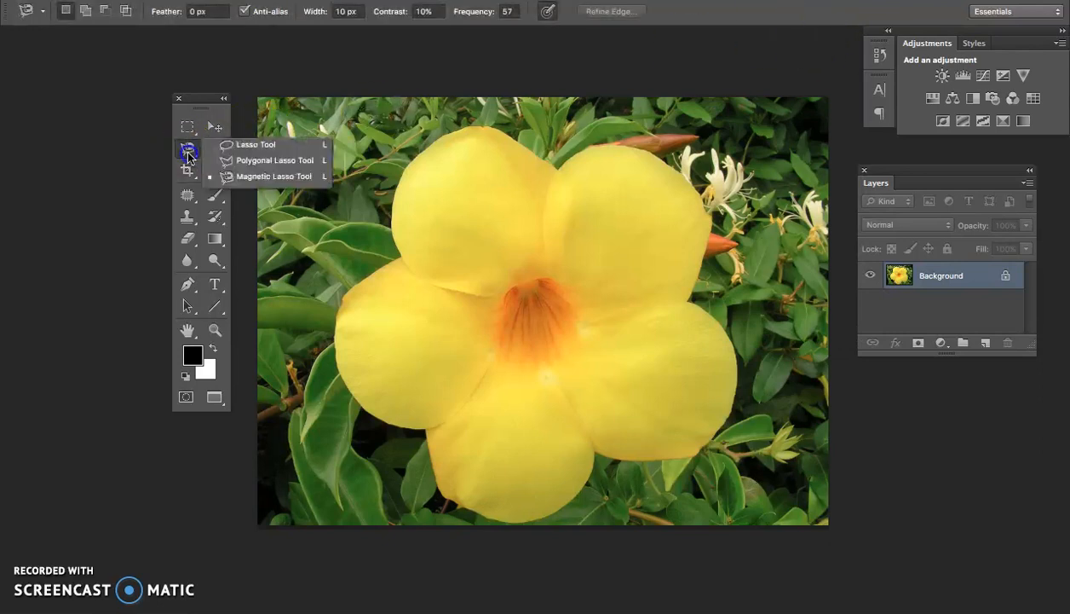
click(240, 150)
mouse_move(384, 209)
mouse_down()
mouse_move(301, 151)
mouse_move(342, 246)
mouse_up()
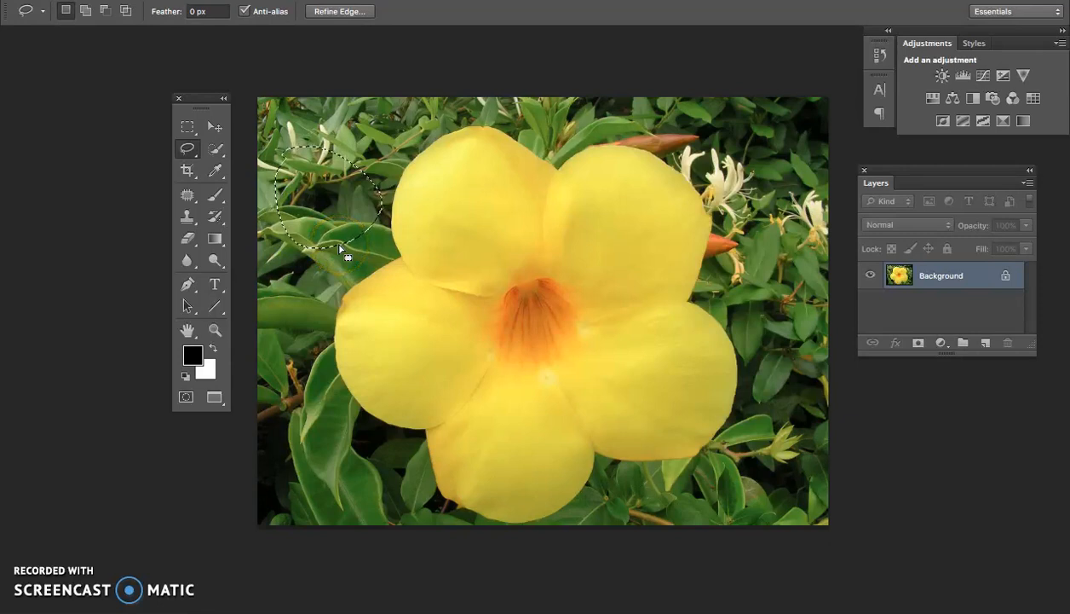
key(super+d)
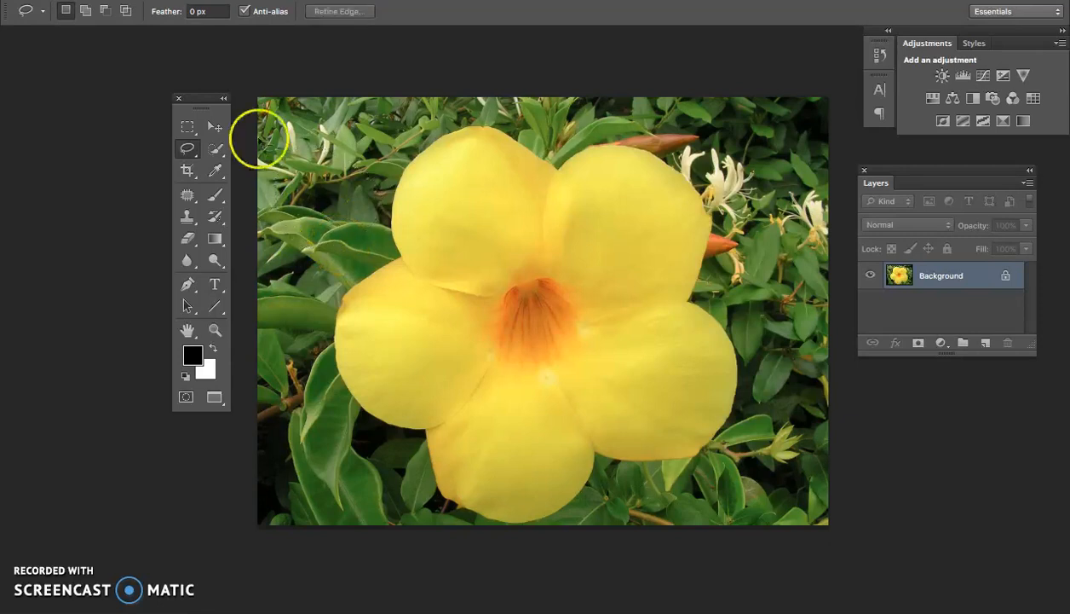
- Start a Magnetic Lasso outline at the notch between the two left petals and trace up the upper-left petal's edge, removing the stray anchor inside it
click(189, 149)
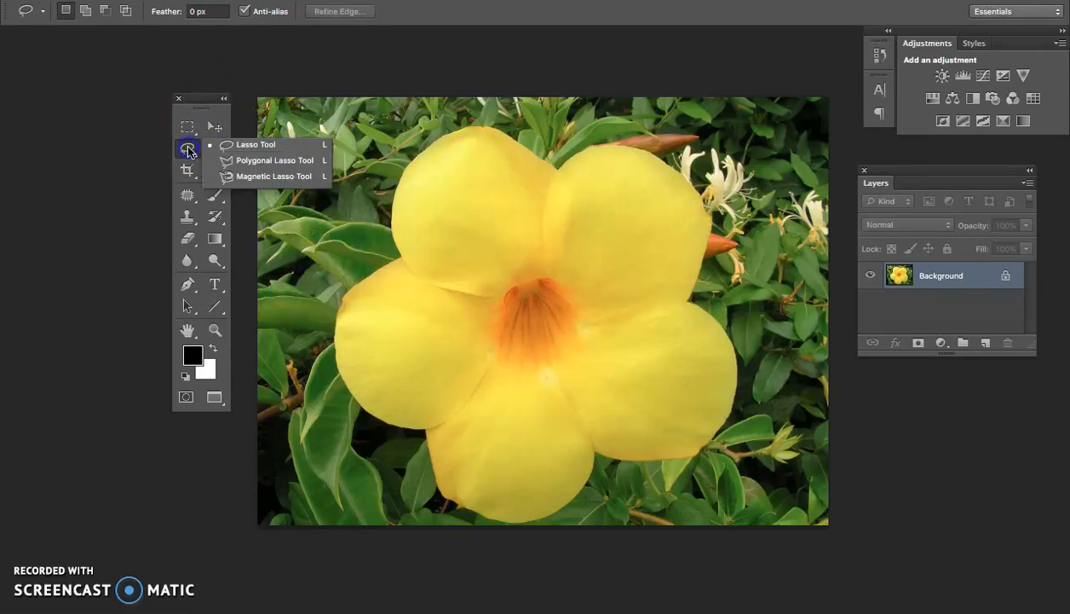
click(248, 176)
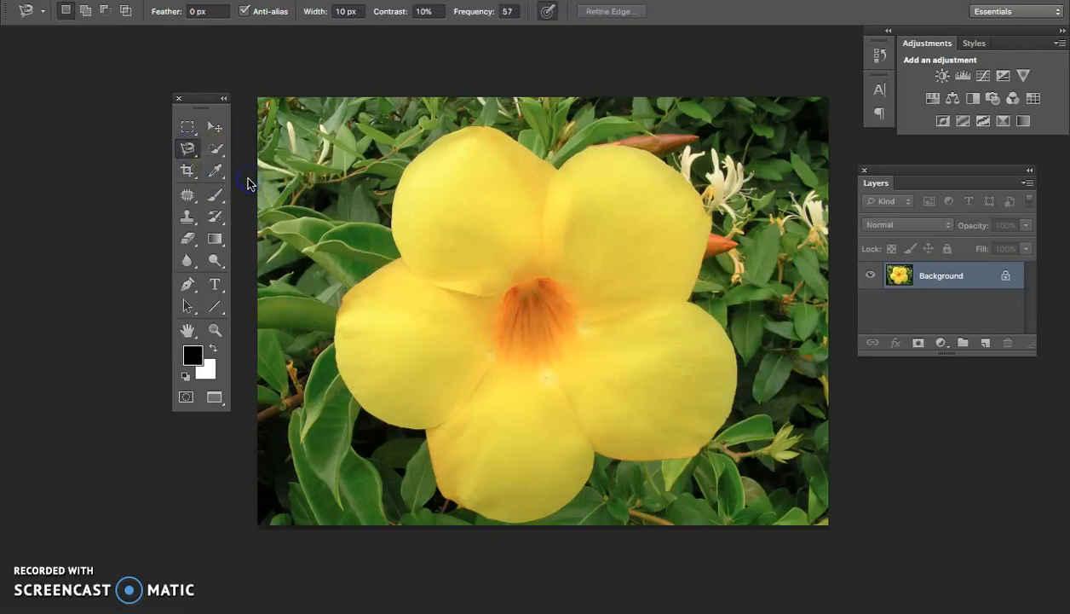
click(402, 255)
click(399, 249)
click(392, 221)
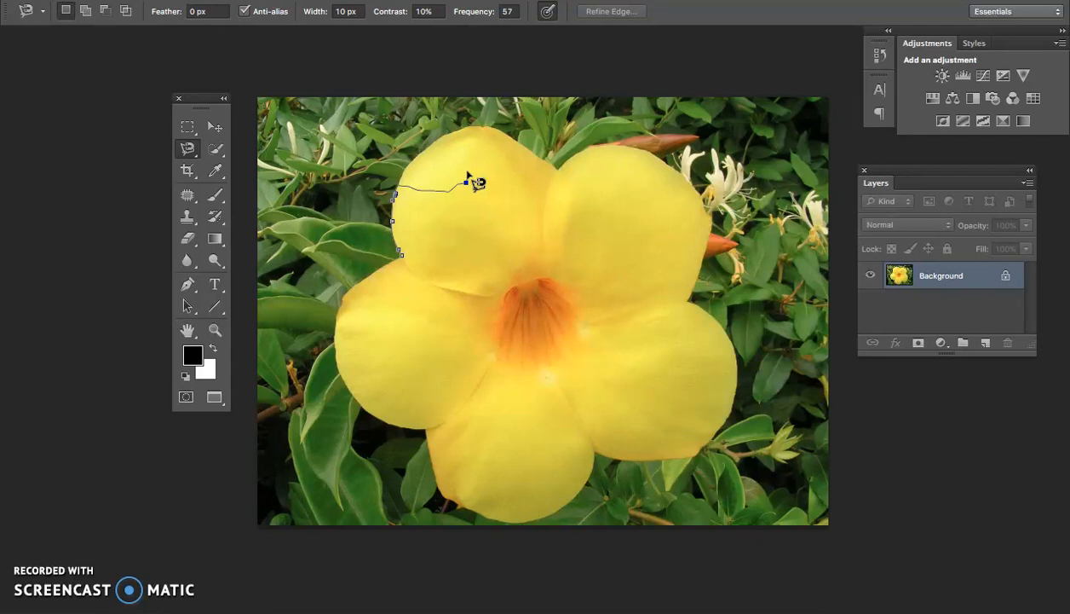
click(472, 184)
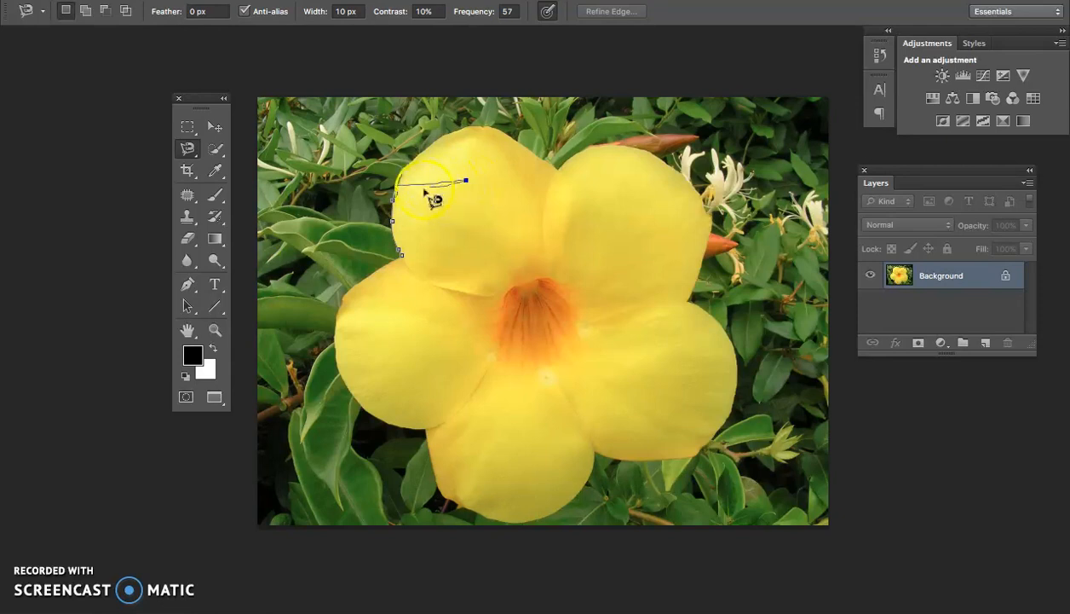
key(BackSpace)
click(413, 163)
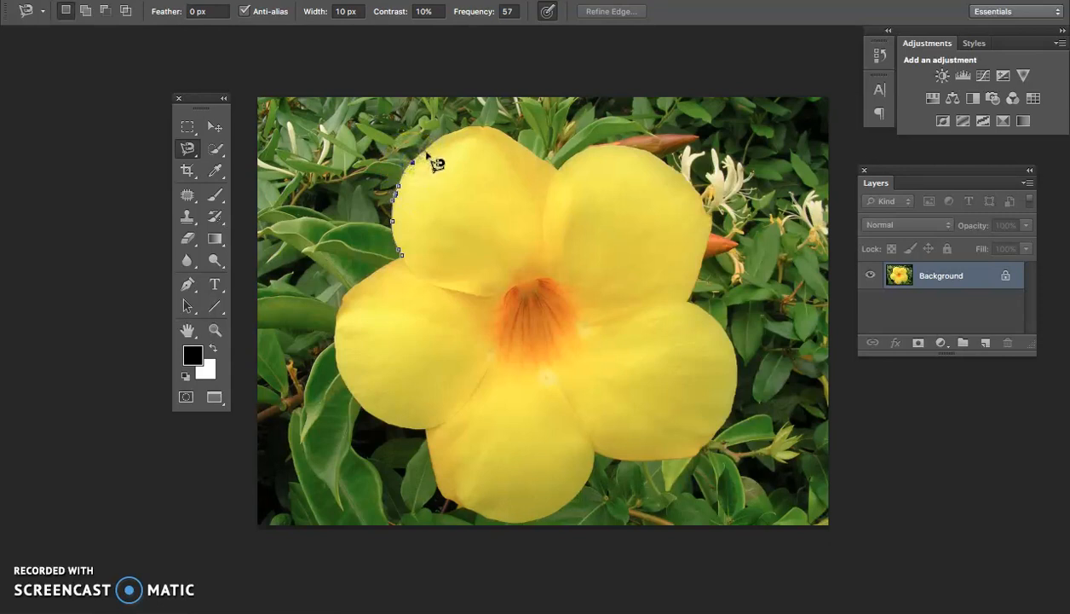
- Continue the Magnetic Lasso outline over the upper-left petal and around the upper-right petal to the notch between the two right petals
click(466, 130)
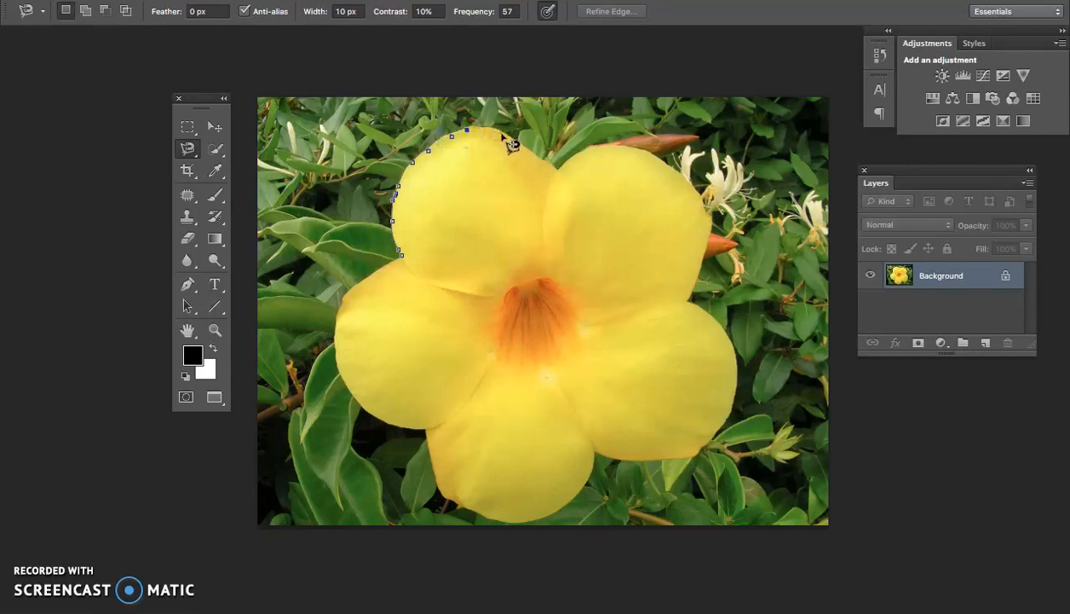
click(539, 157)
click(559, 171)
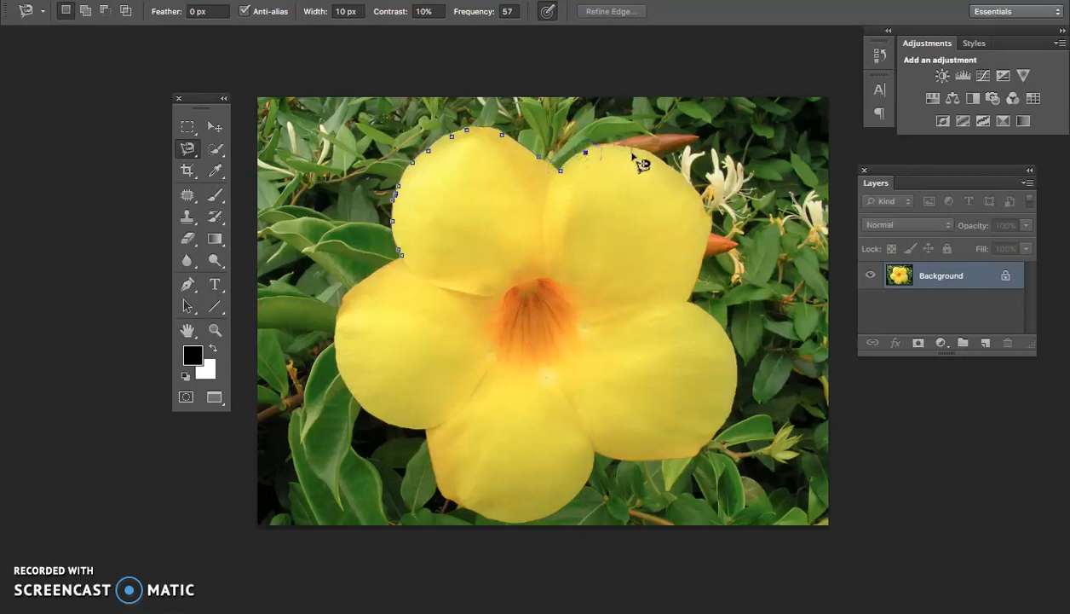
click(674, 171)
click(704, 204)
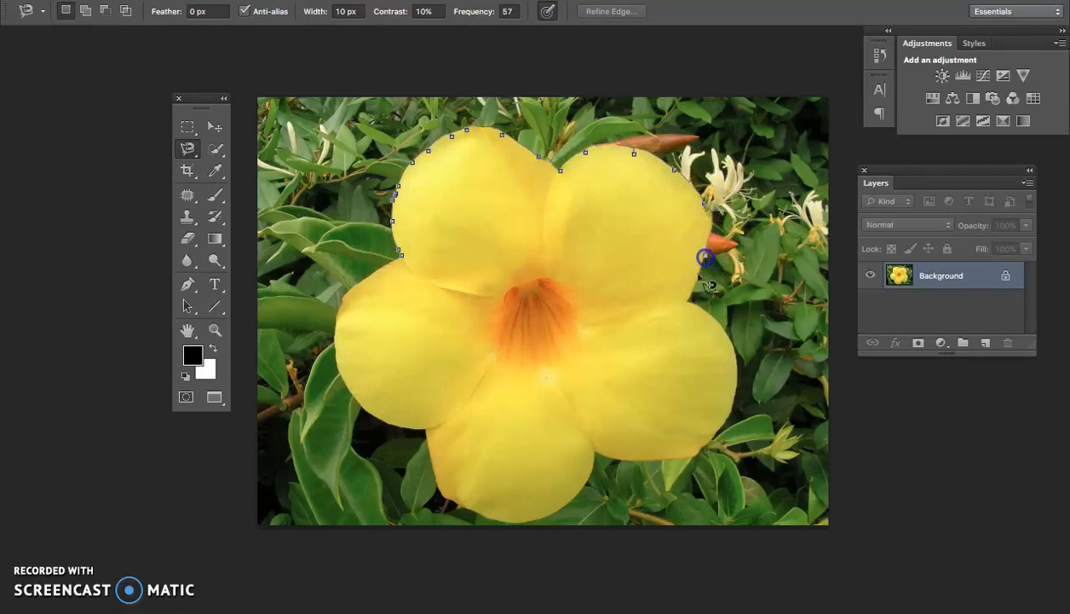
click(684, 310)
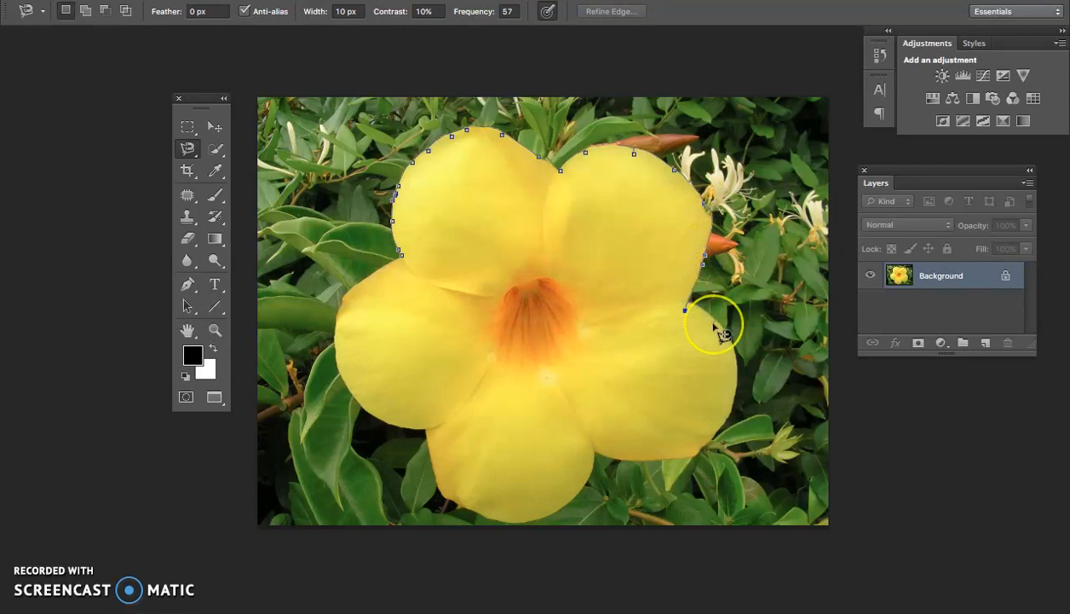
click(691, 303)
- Extend the Magnetic Lasso outline around the lower-right petal to its notch with the bottom petal
click(725, 341)
click(731, 407)
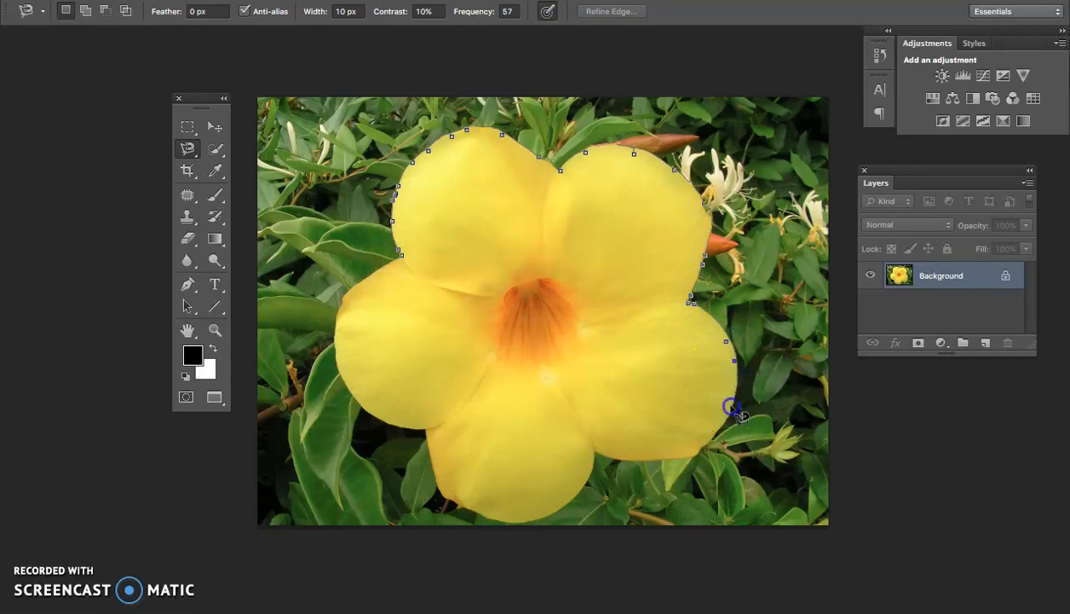
click(726, 425)
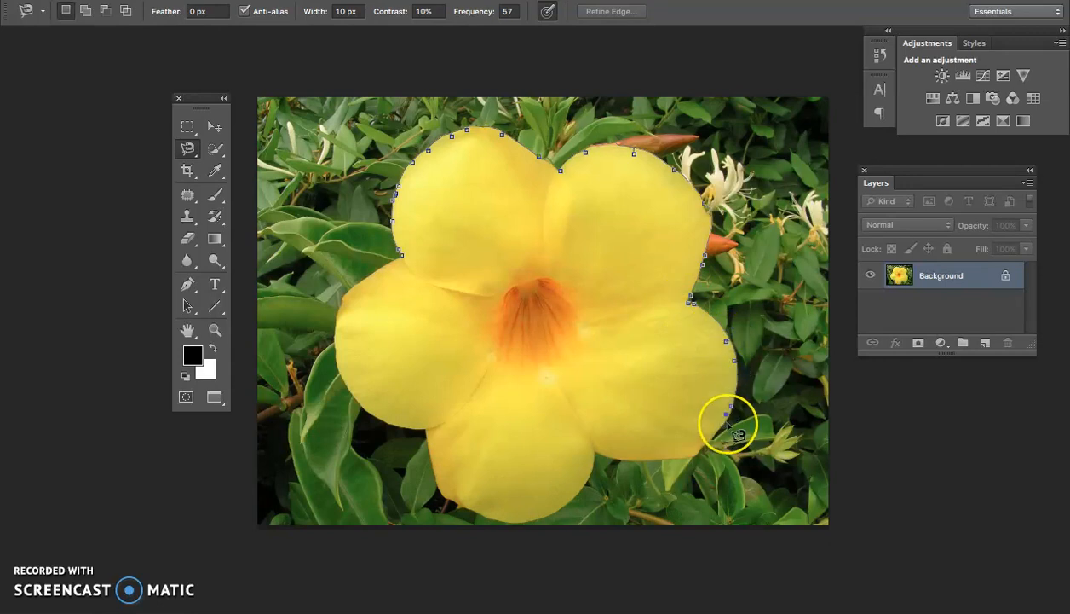
click(719, 446)
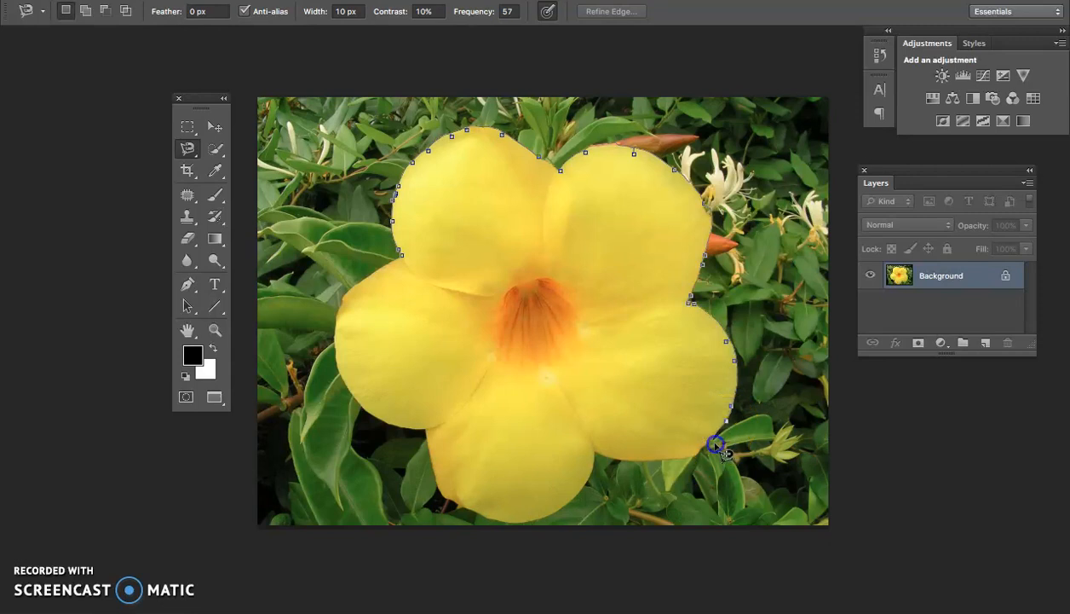
click(653, 455)
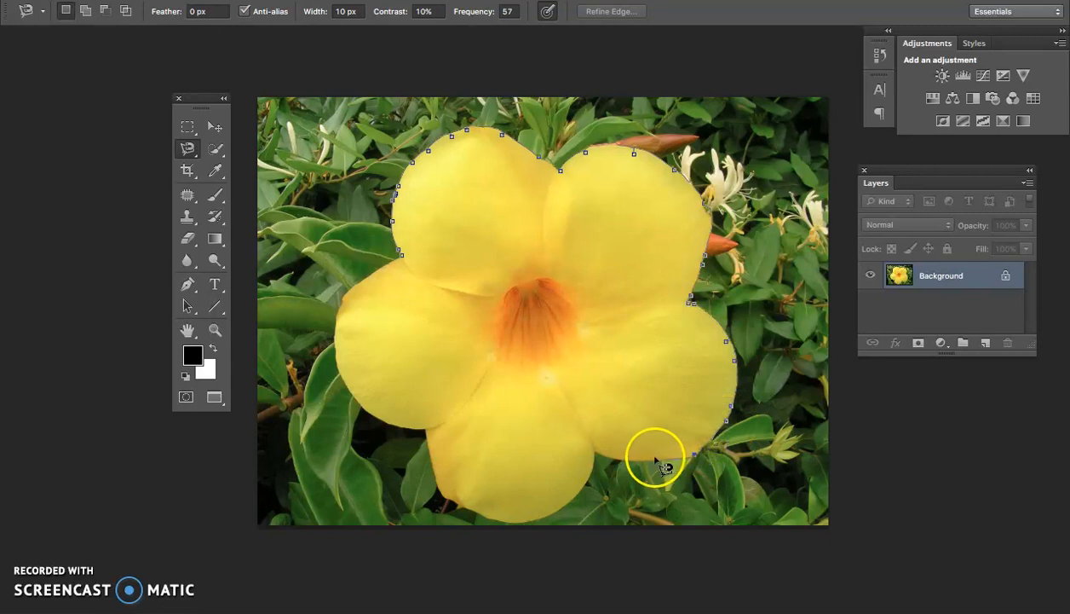
click(609, 458)
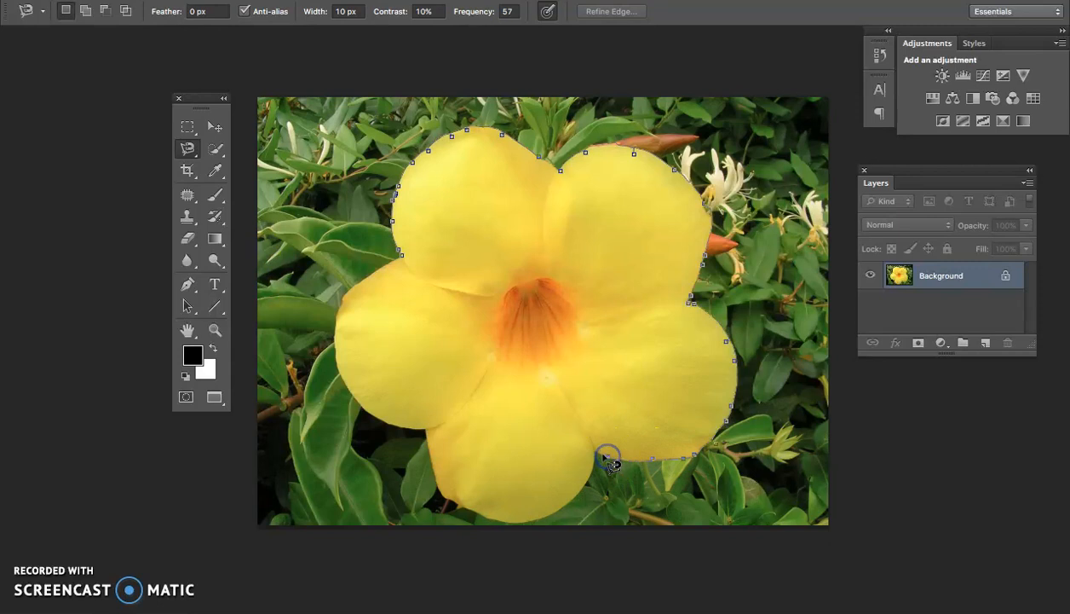
click(595, 459)
- Trace the Magnetic Lasso outline around the bottom petal up to its notch with the left petal
click(565, 505)
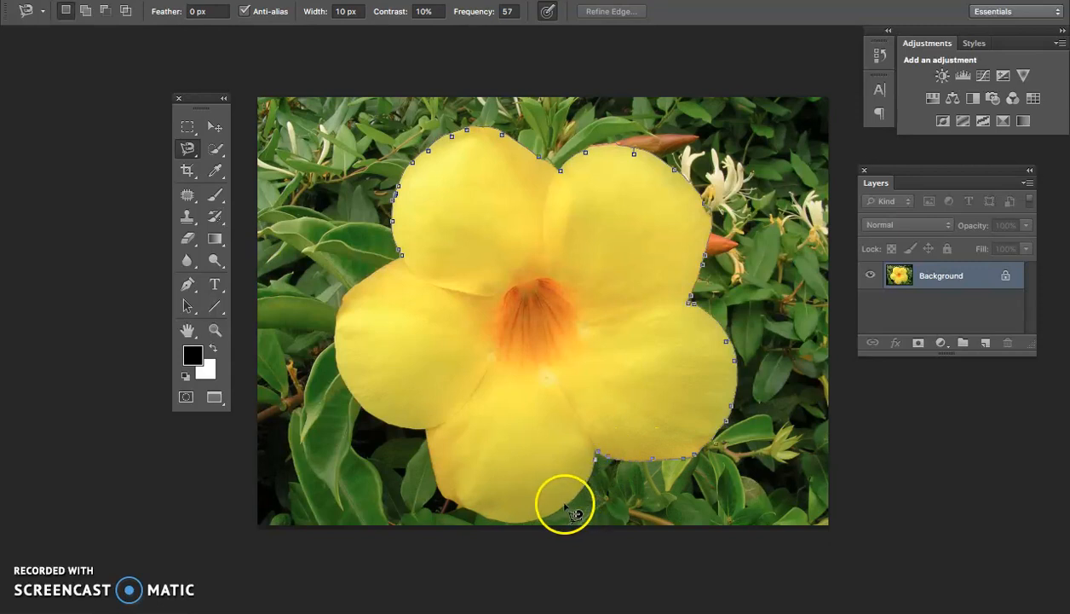
click(478, 514)
click(441, 489)
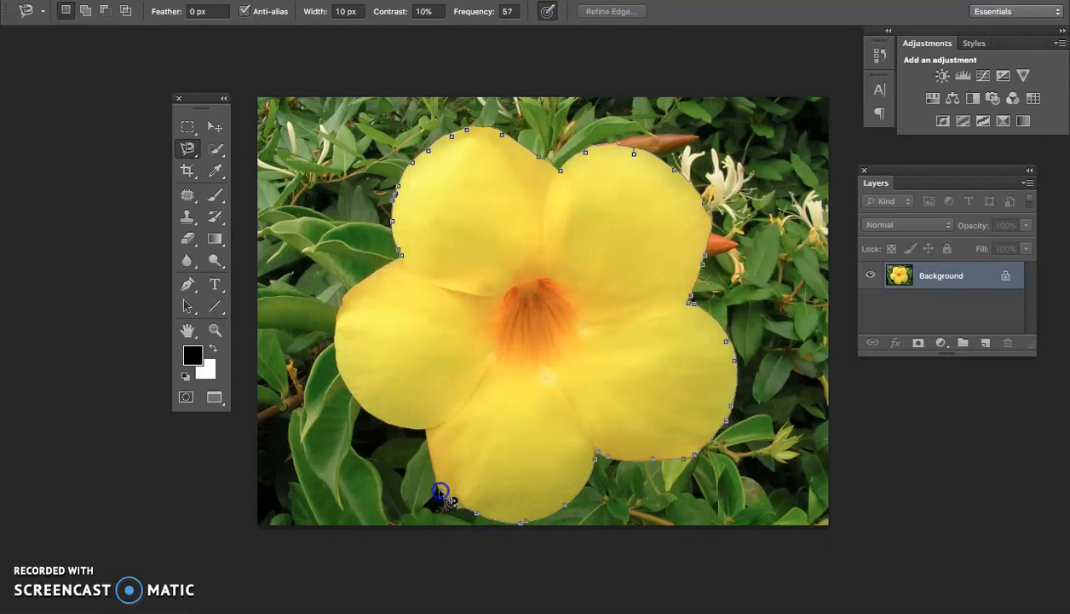
click(424, 432)
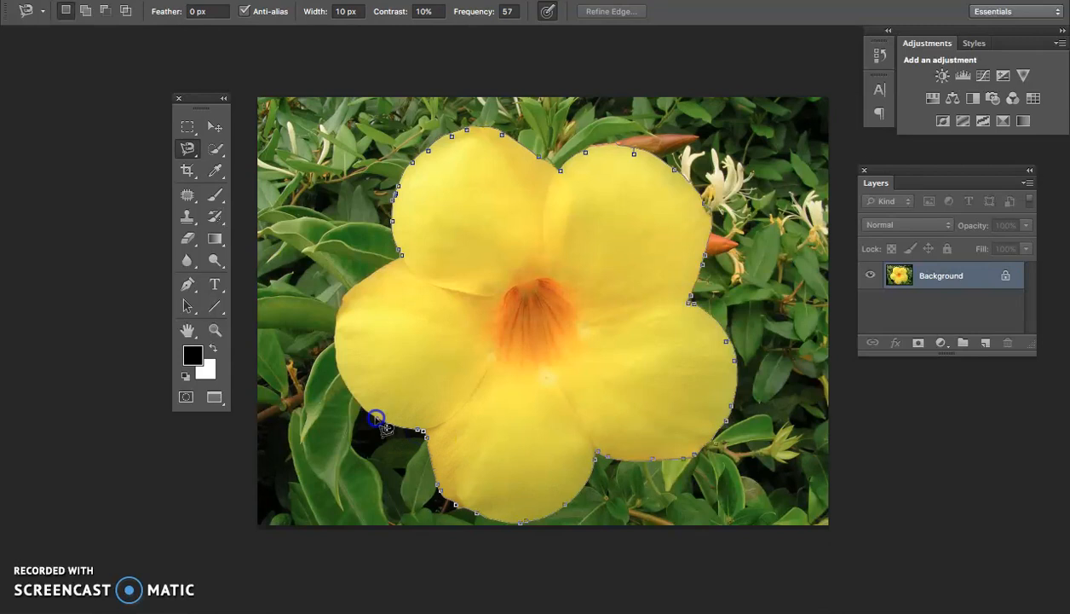
- Trace around the left petal and close the Magnetic Lasso outline at its starting anchor to select the whole flower
click(340, 372)
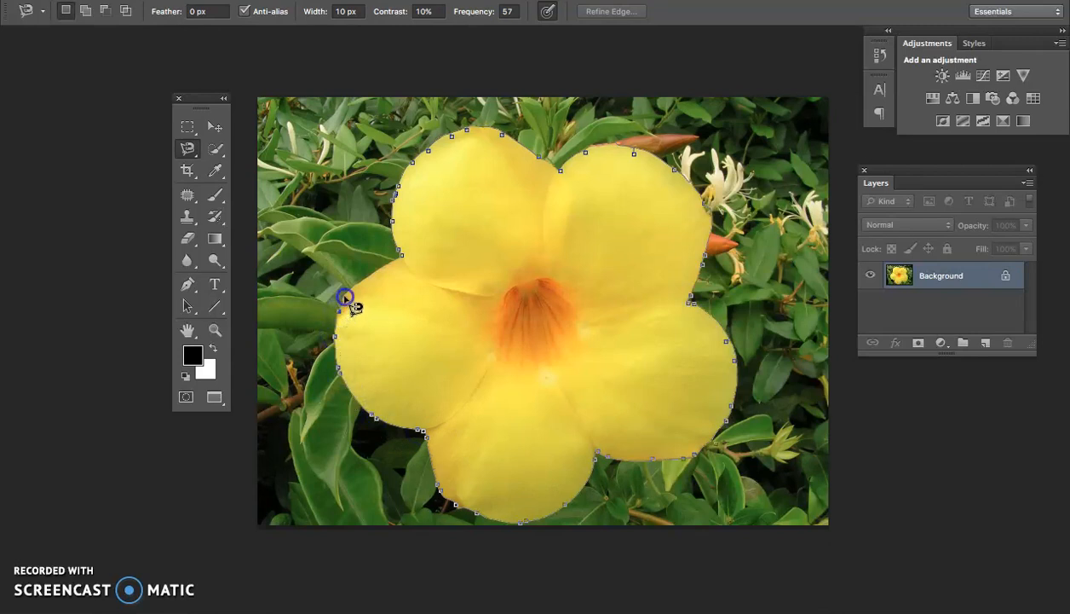
click(372, 274)
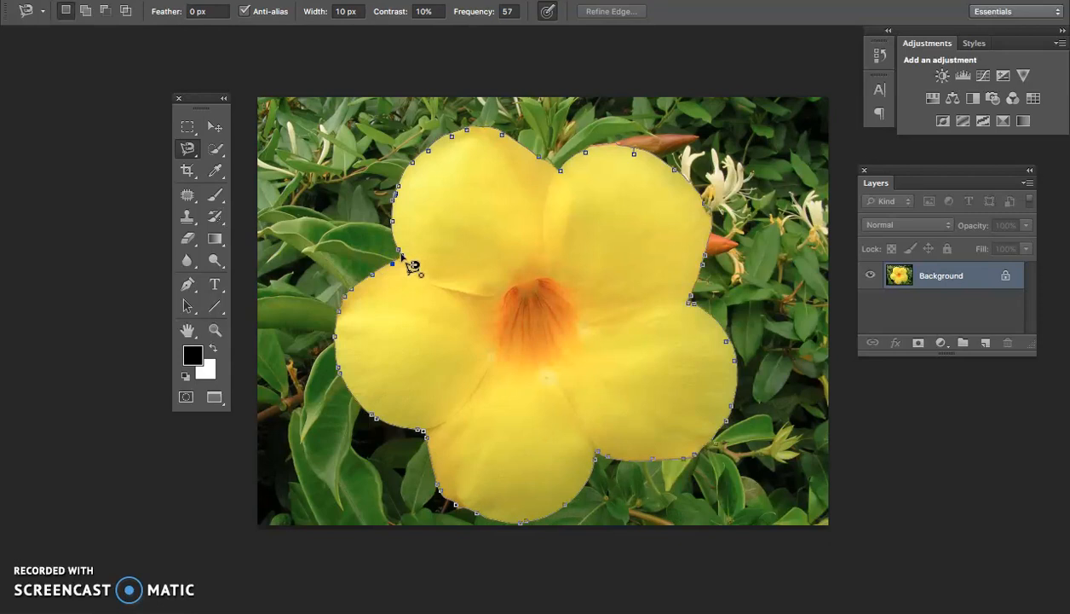
click(402, 256)
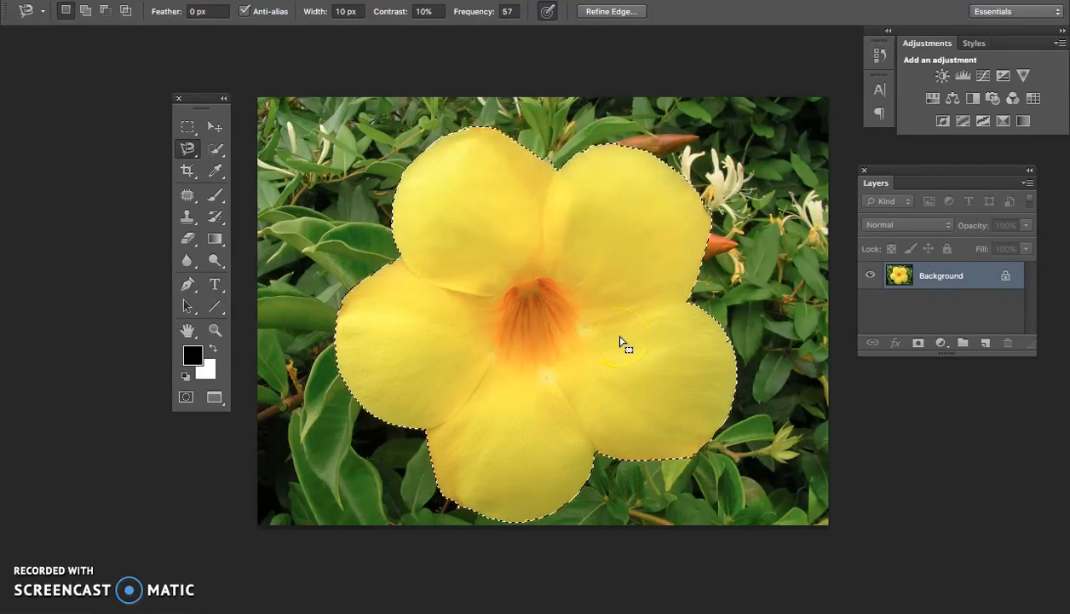
- Convert the locked Background into a regular layer named Layer 0 with Normal mode and 100% opacity
double_click(1007, 278)
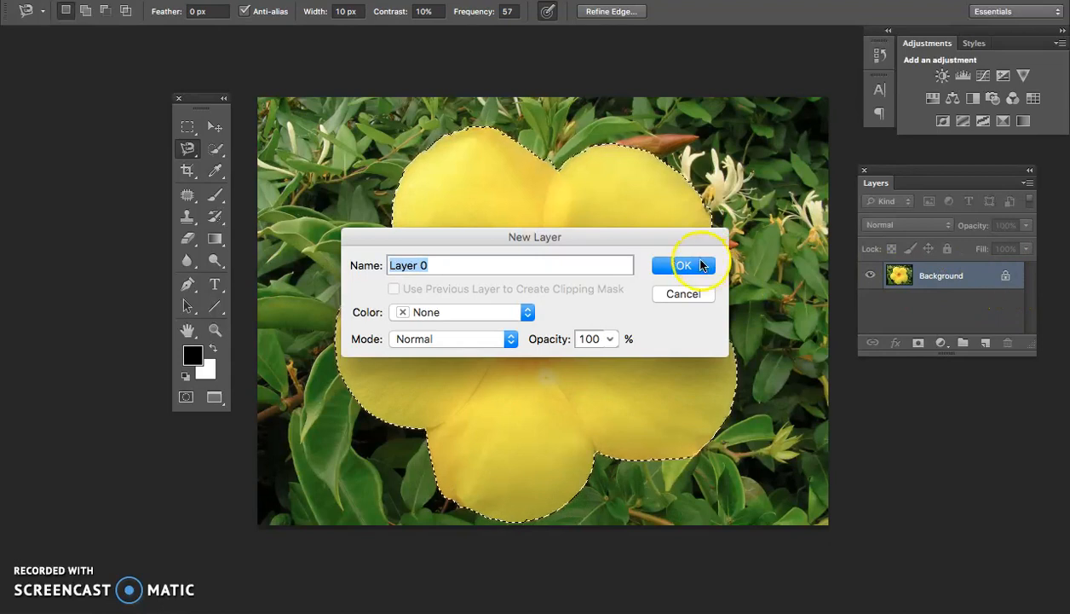
click(700, 266)
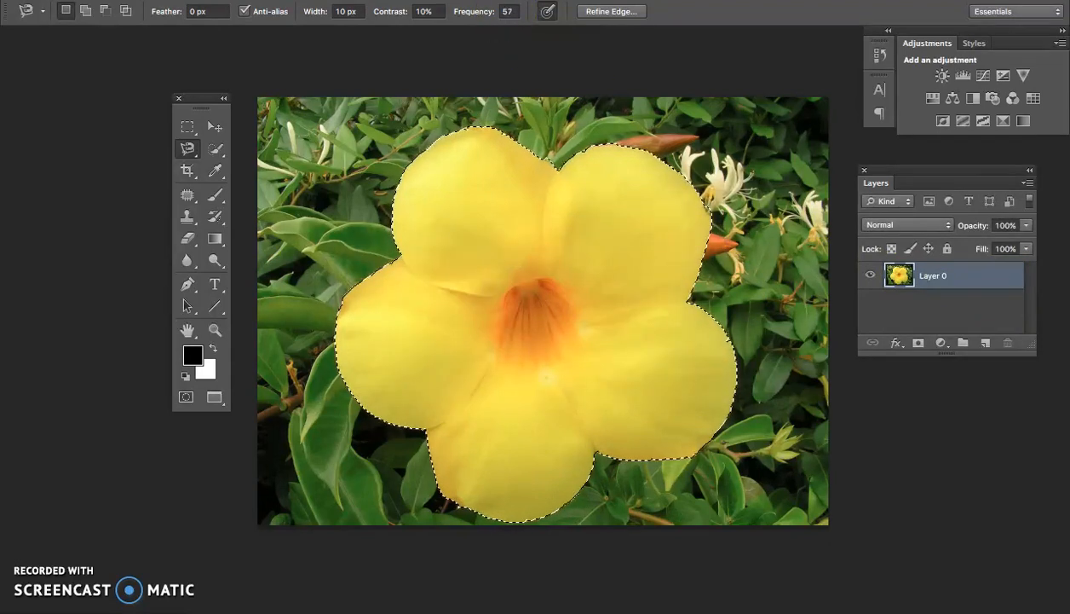
- Invert the flower selection and delete the leafy background around the flower
click(342, 7)
click(361, 53)
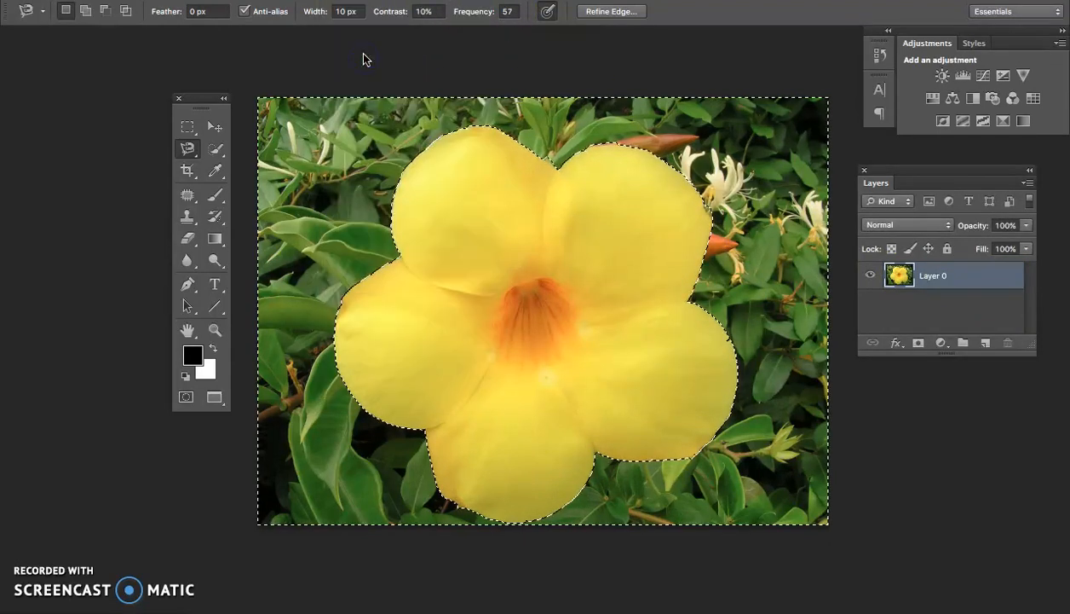
key(Delete)
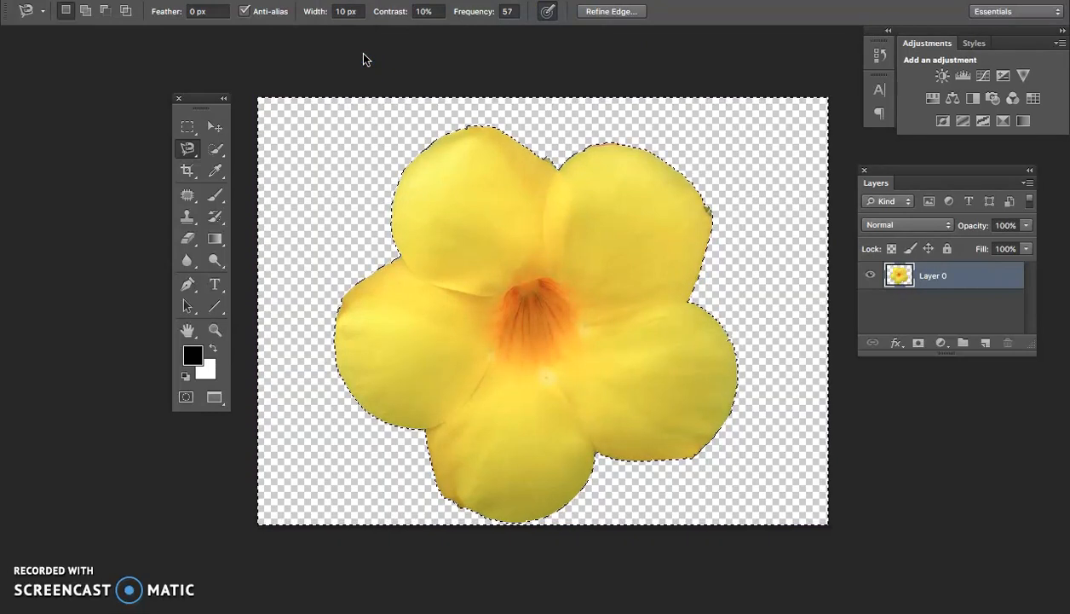
- Undo the background deletion and revert the history to the Make Layer state, hiding the history list
key(ctrl+z)
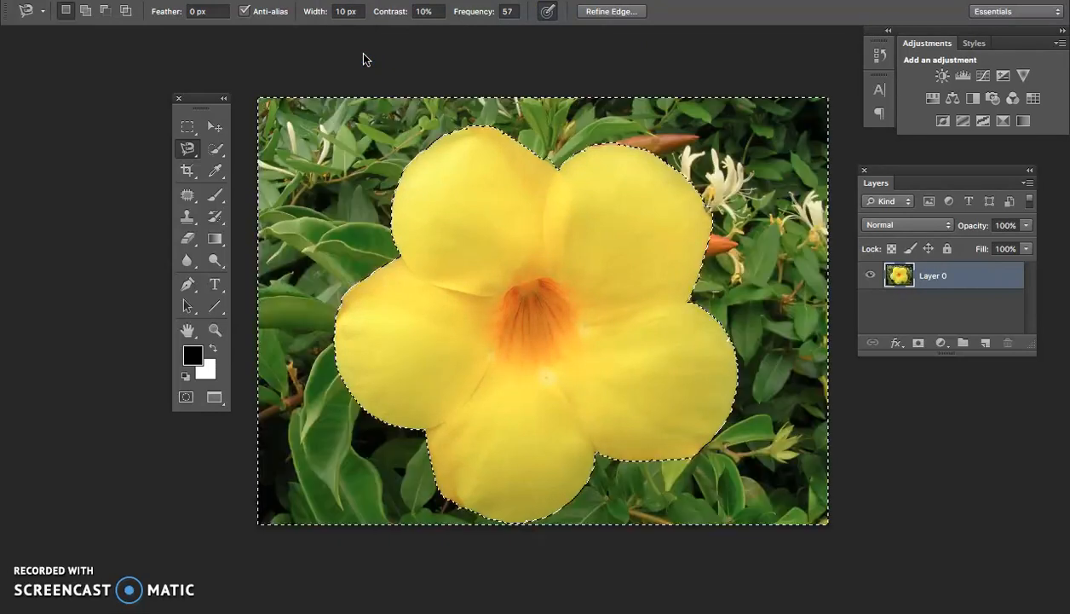
click(880, 55)
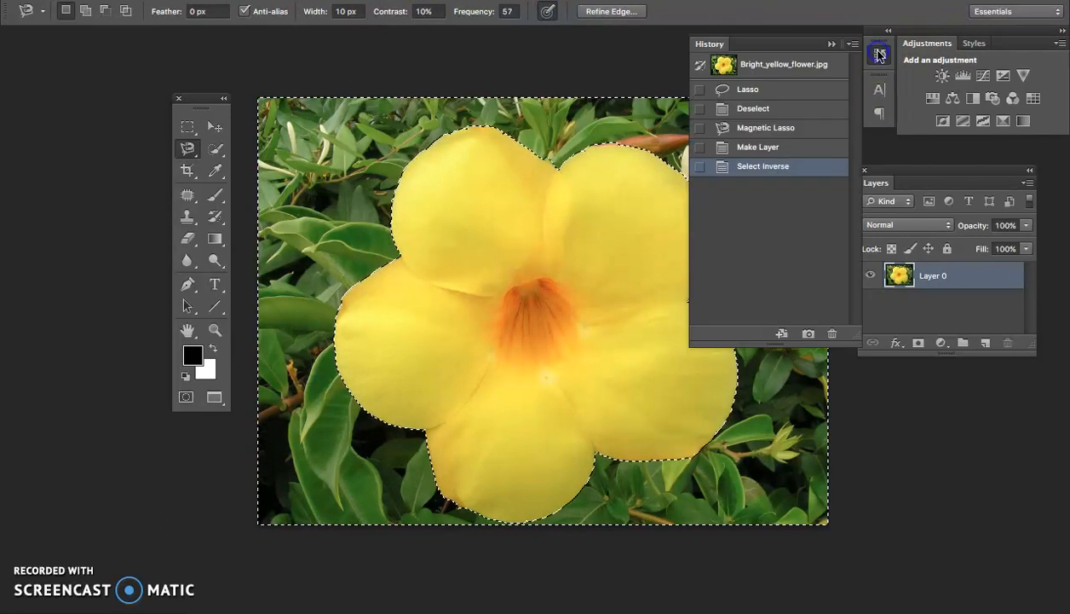
click(776, 148)
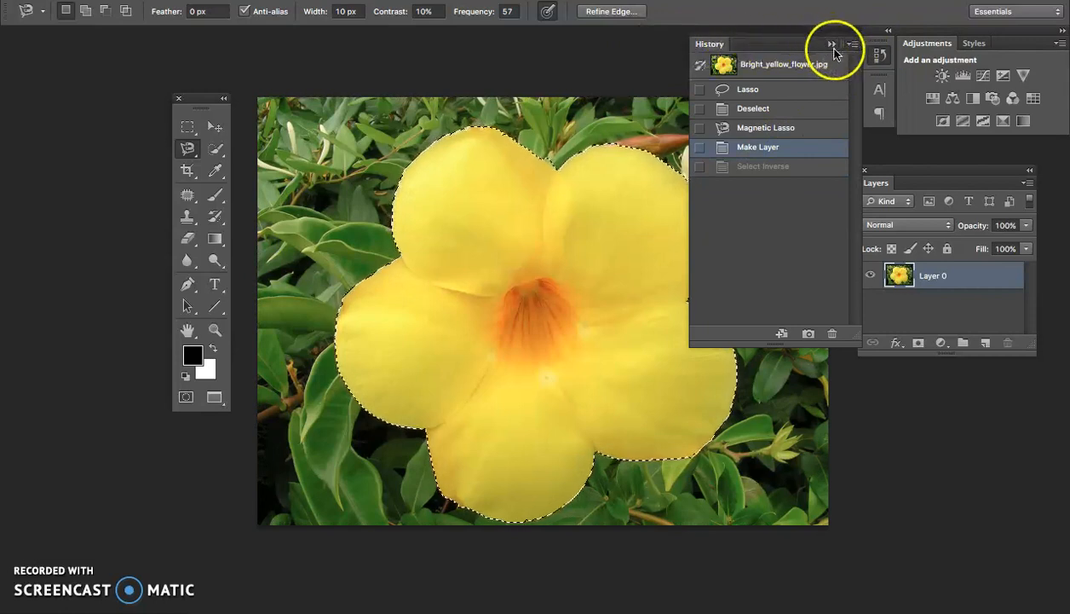
click(832, 44)
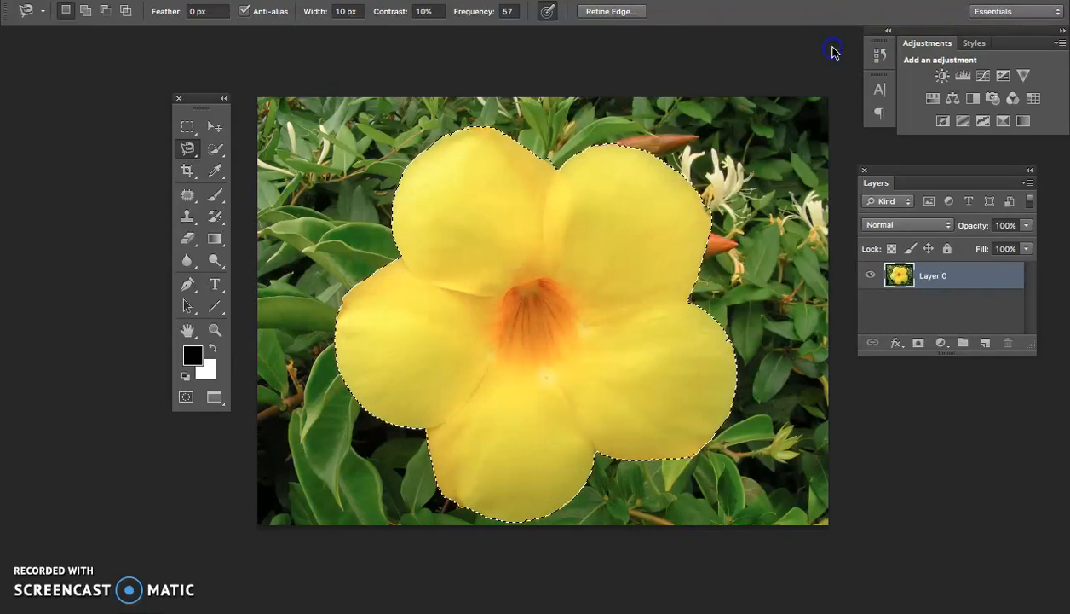
- Show the selection as a Quick Mask, brush black over the left petal, clear it with white at size 80, and exit the mask
click(187, 397)
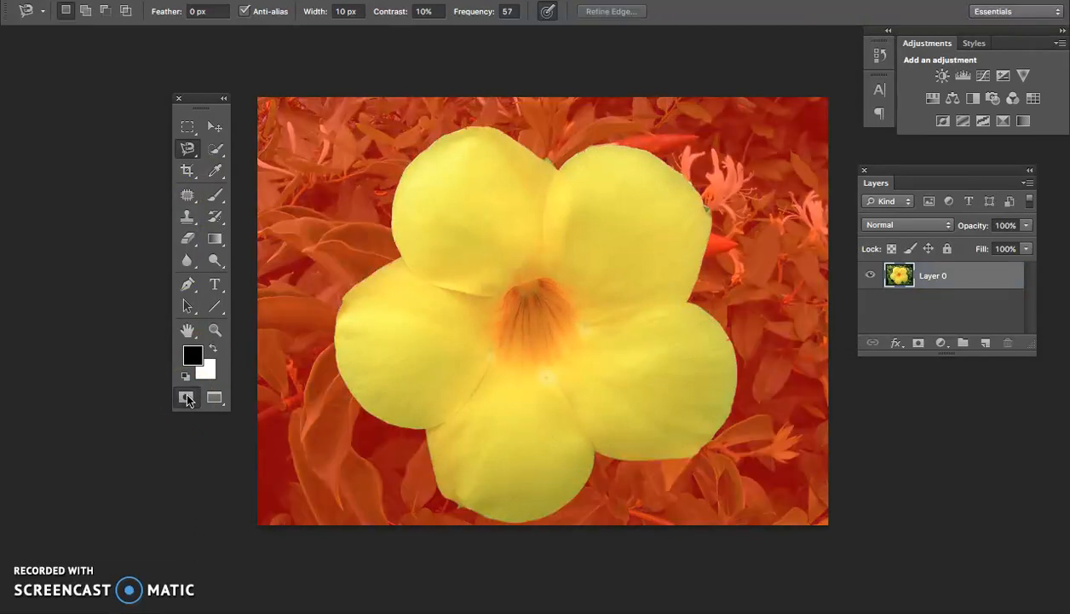
click(215, 198)
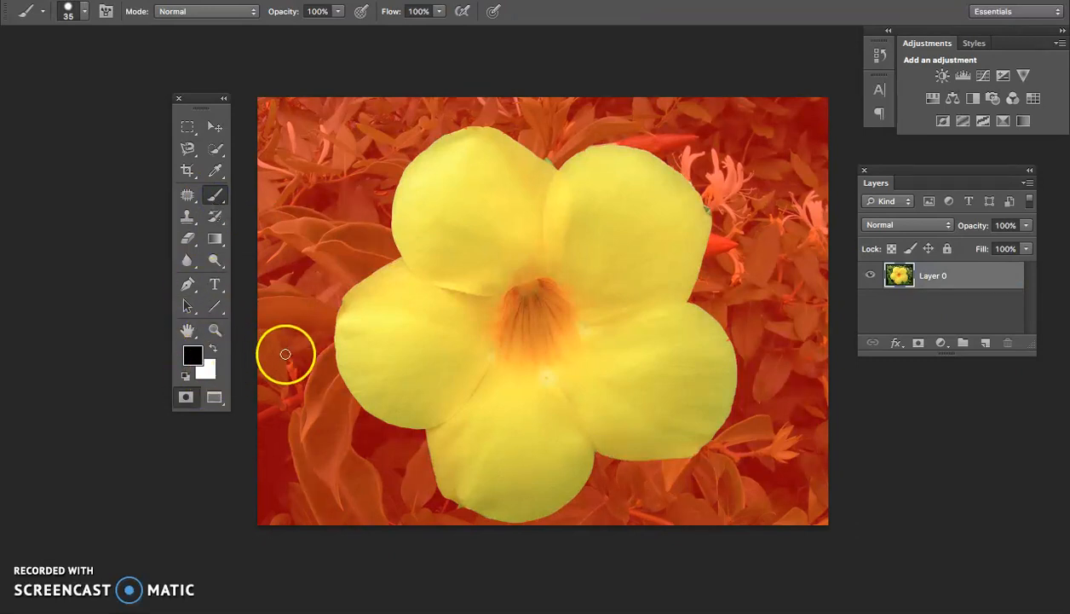
mouse_move(359, 344)
mouse_down()
mouse_move(378, 354)
mouse_move(370, 361)
mouse_move(382, 341)
mouse_move(357, 356)
mouse_move(363, 342)
mouse_move(444, 411)
mouse_move(434, 363)
mouse_up()
key(x)
key(bracketright)
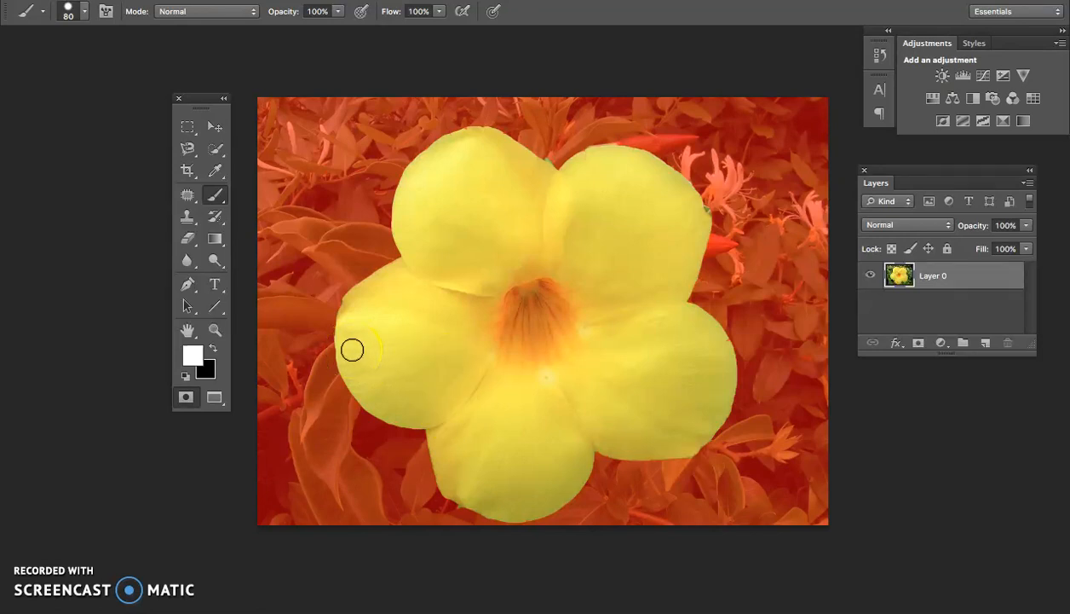
key(q)
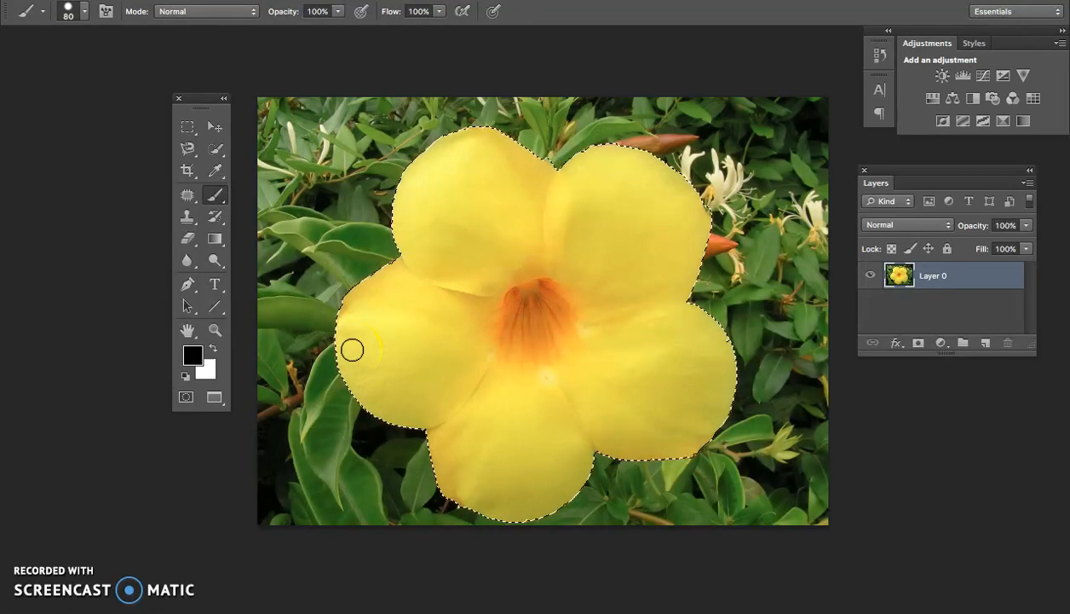